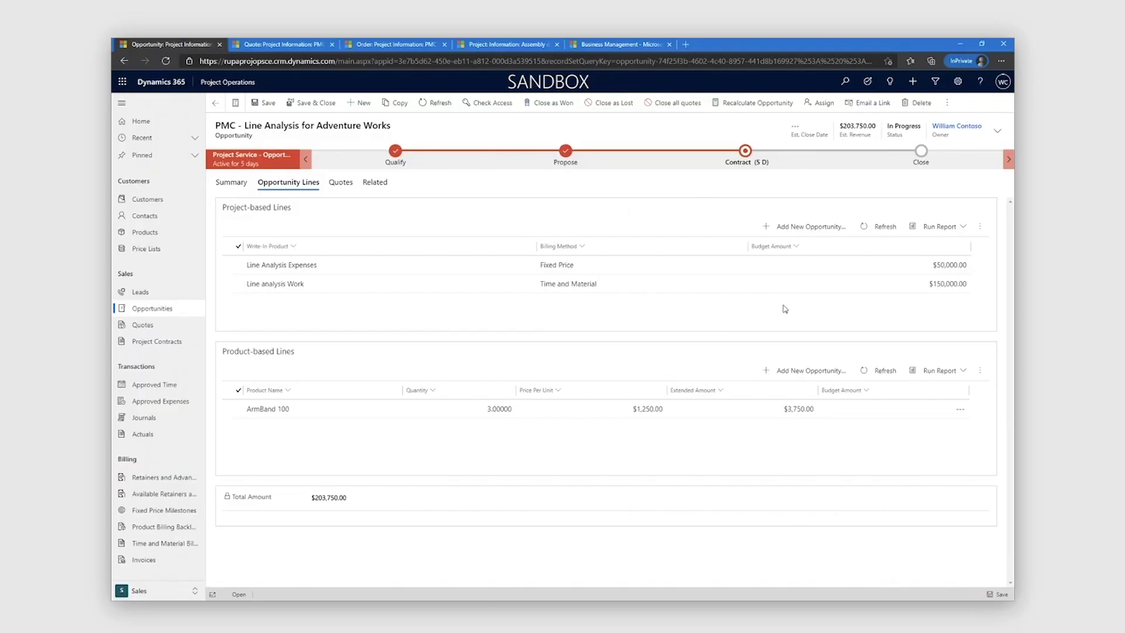
# Step: Review the opportunity's quotes and open the quote analysis of the PMC - Line Analysis for Adventure Works quote
pyautogui.click(250, 146)
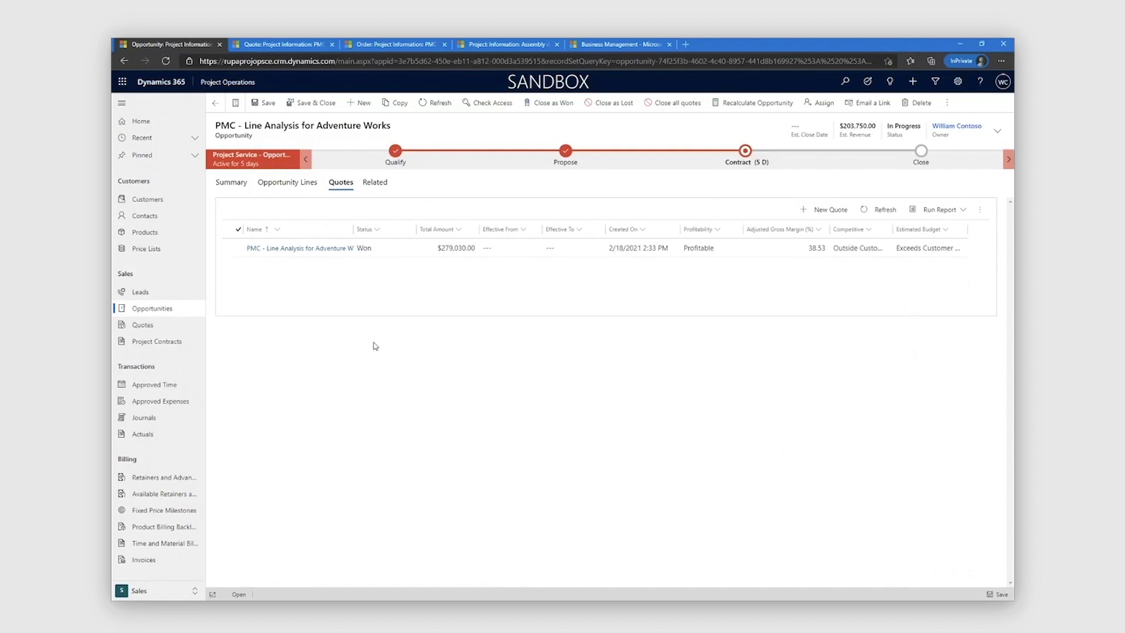
pyautogui.click(287, 46)
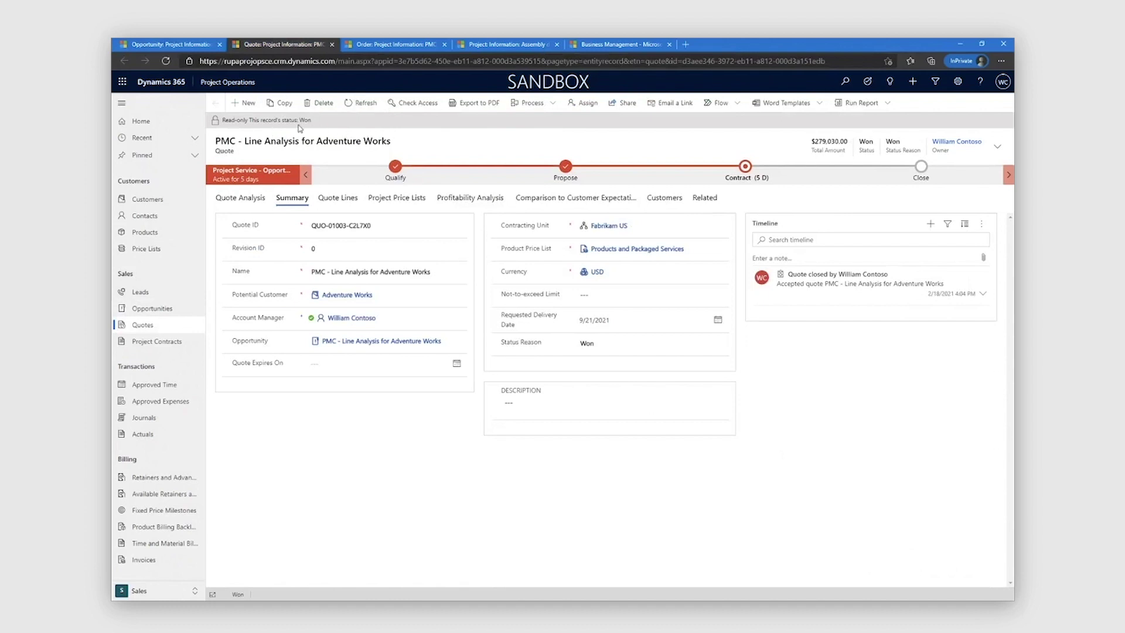
pyautogui.click(258, 199)
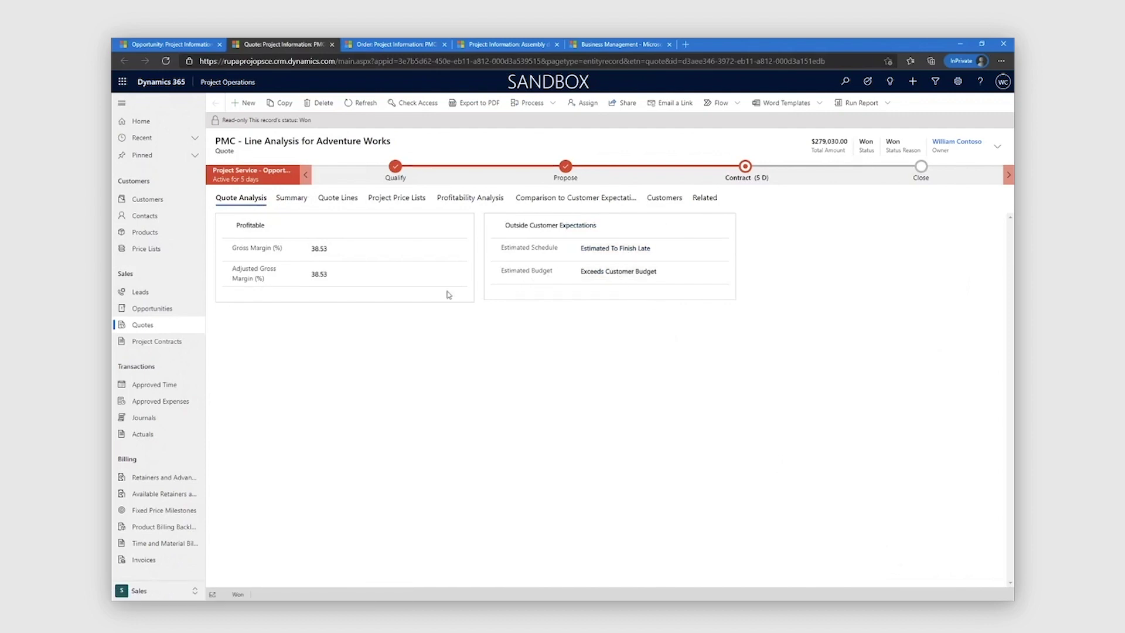
# Step: Examine the quote's profitability metrics and charts and its comparison to customer expectations
pyautogui.click(486, 210)
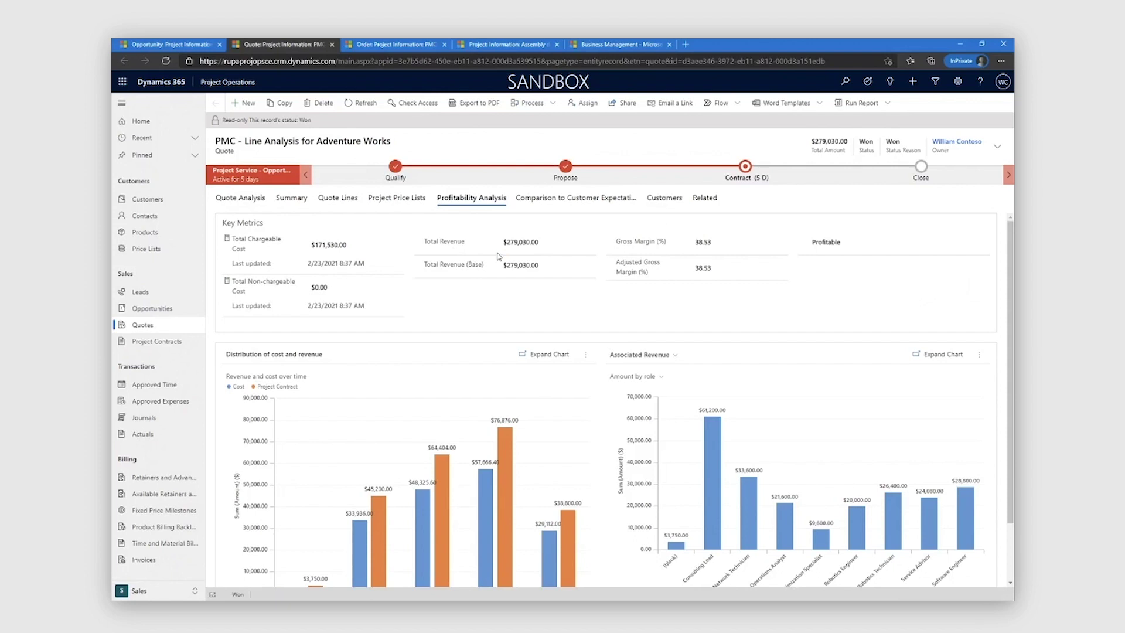
pyautogui.scroll(-2, 571, 322)
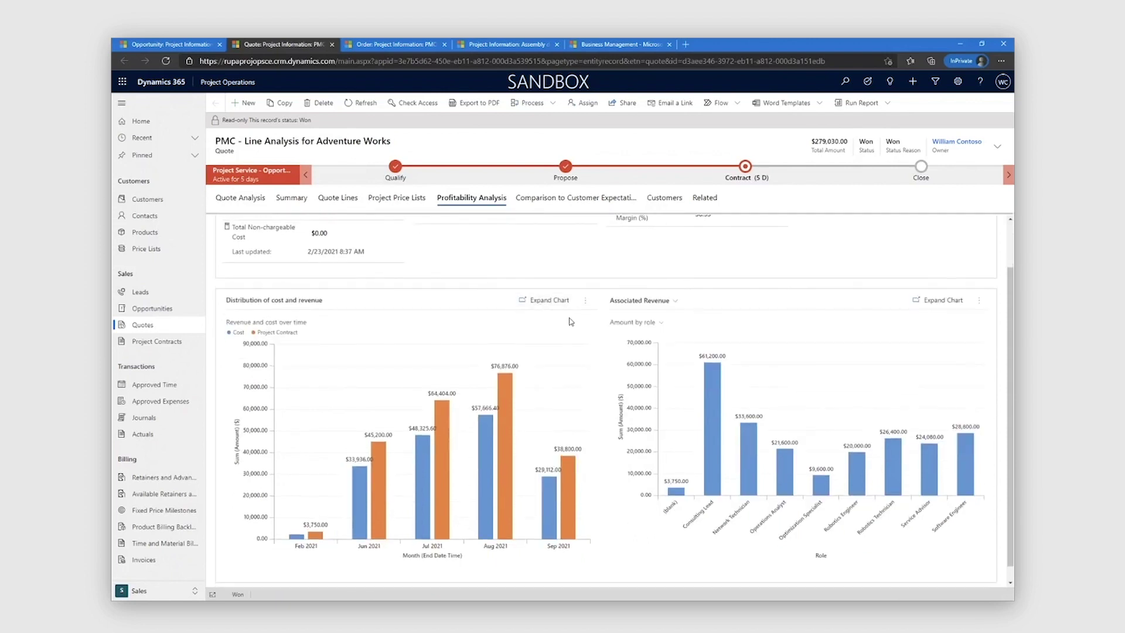
pyautogui.scroll(-1, 571, 322)
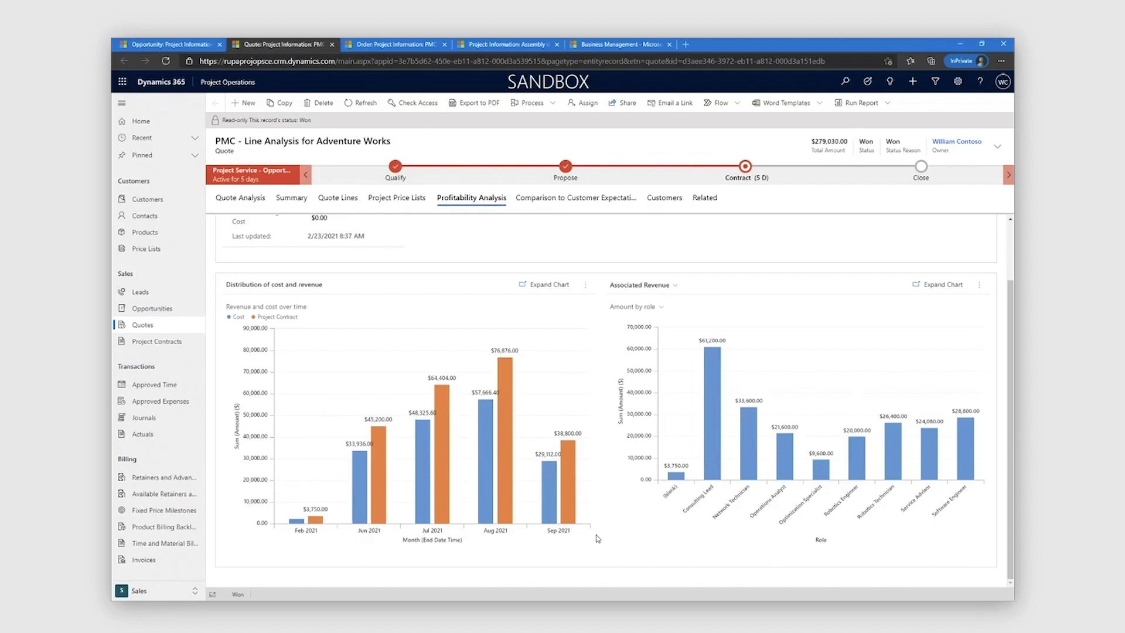
pyautogui.scroll(1, 709, 313)
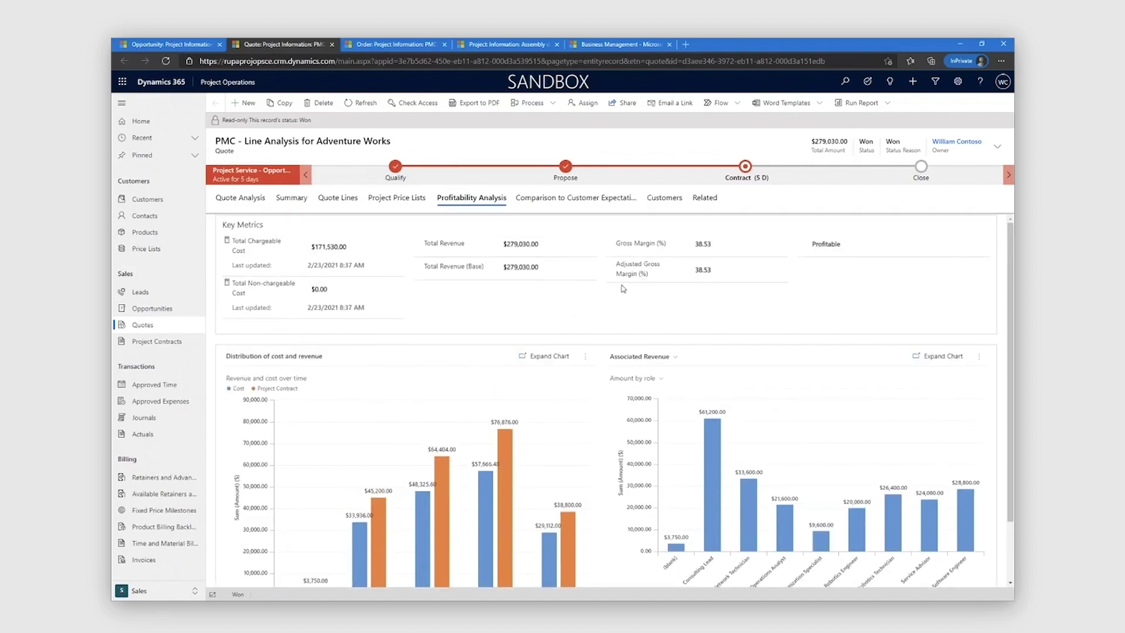
pyautogui.click(597, 199)
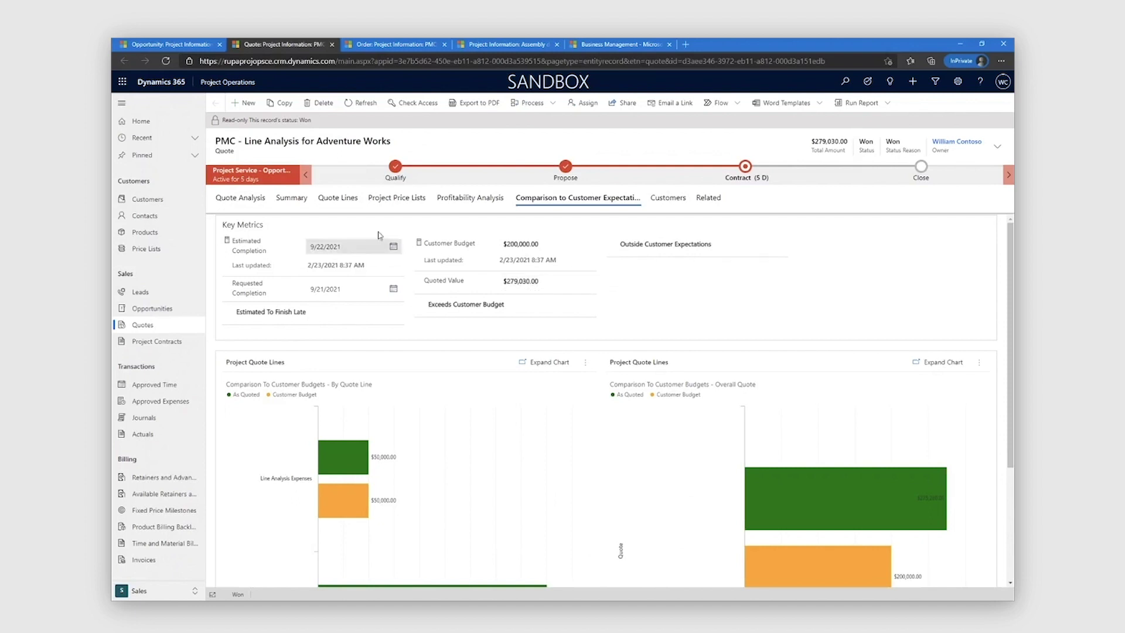
pyautogui.click(471, 198)
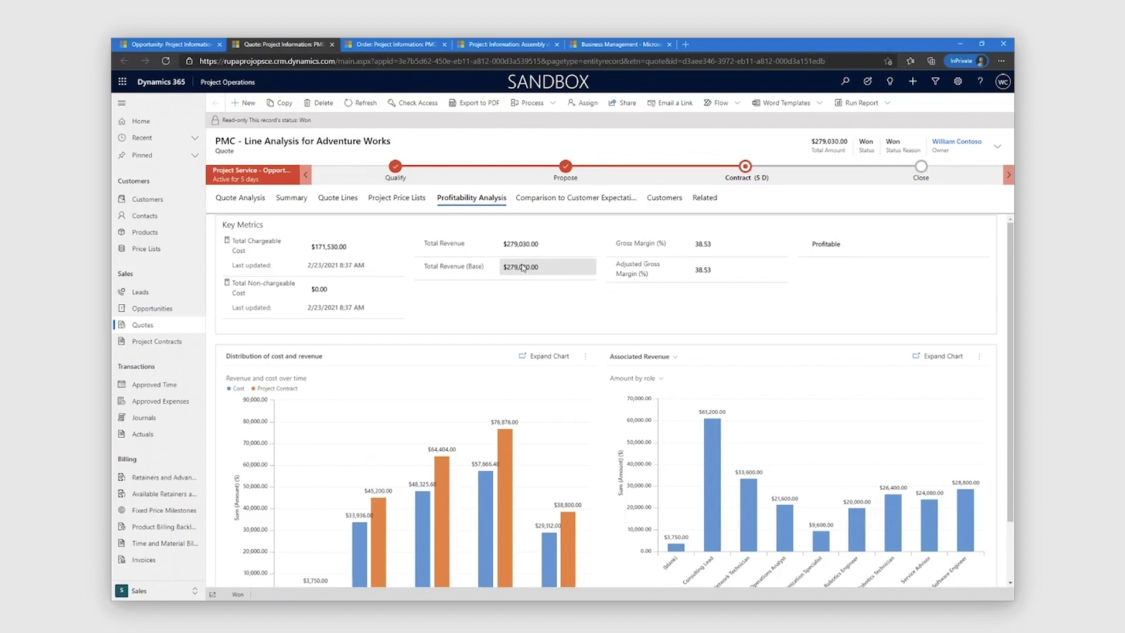
# Step: Open the Line analysis Work quote line and view its quote line details
pyautogui.click(347, 200)
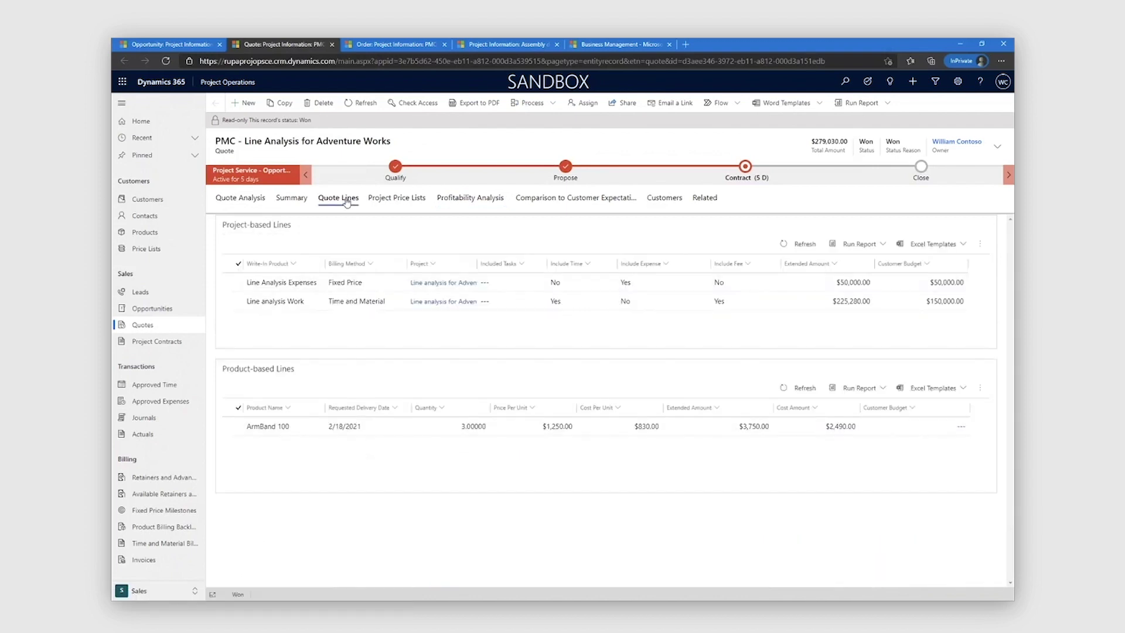
pyautogui.click(308, 302)
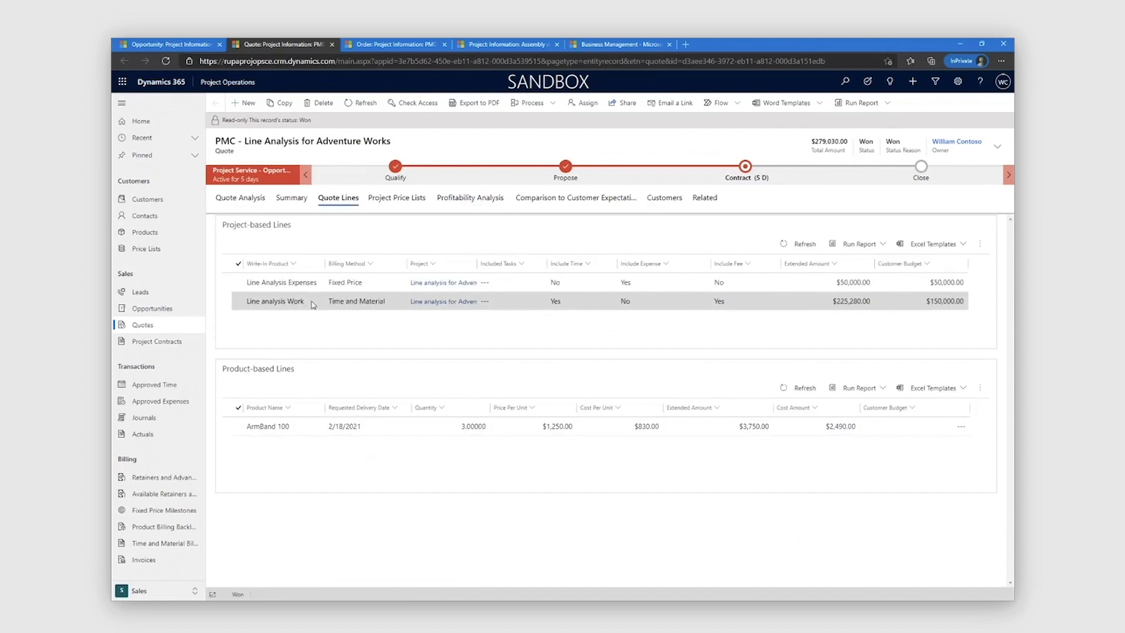
pyautogui.click(360, 157)
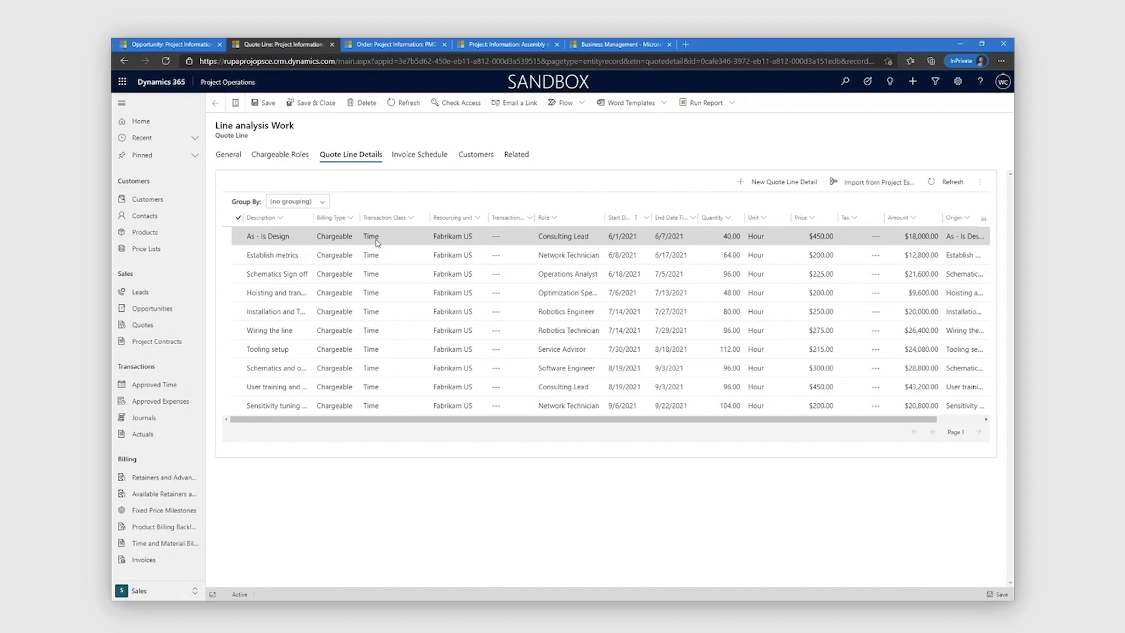
# Step: Open the project linked to the Line analysis Work quote line and view its tasks
pyautogui.click(235, 163)
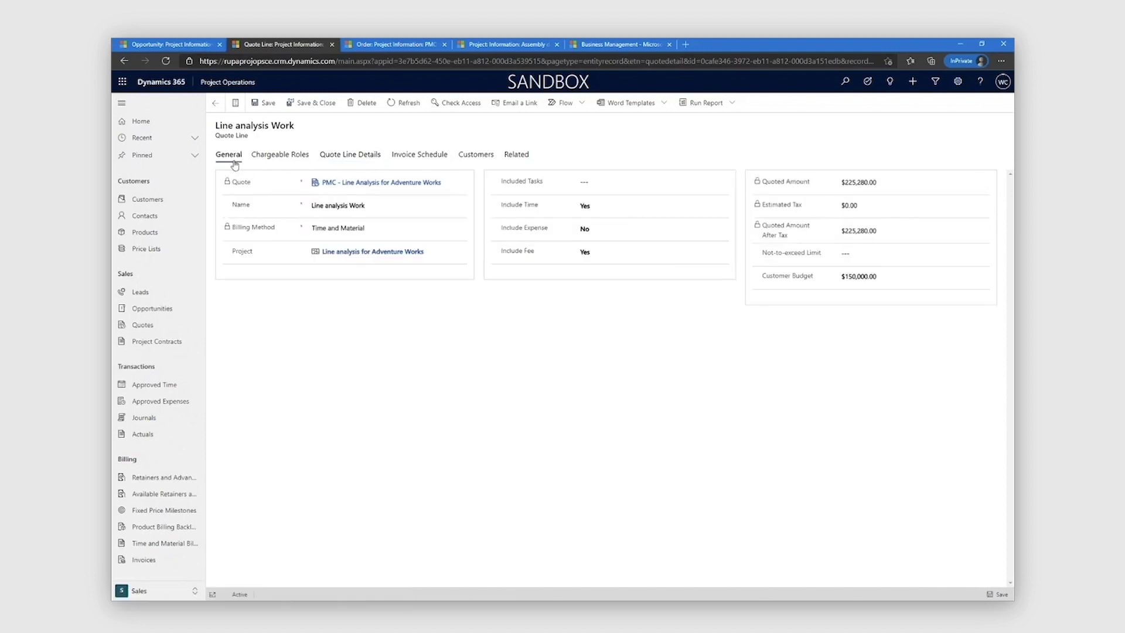
pyautogui.click(359, 252)
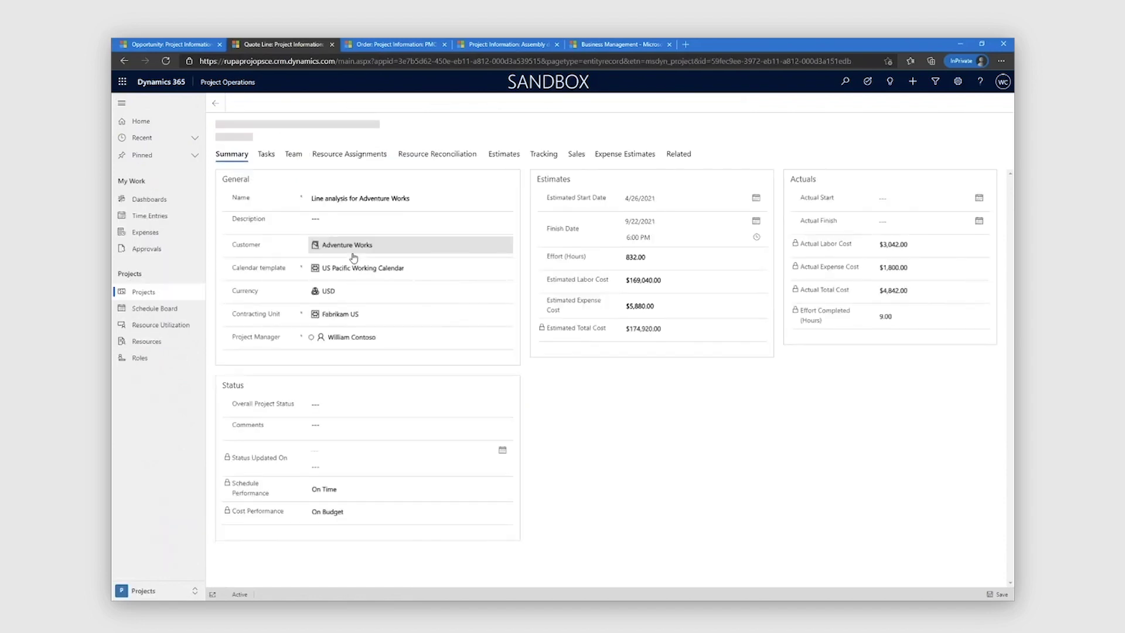
pyautogui.click(267, 155)
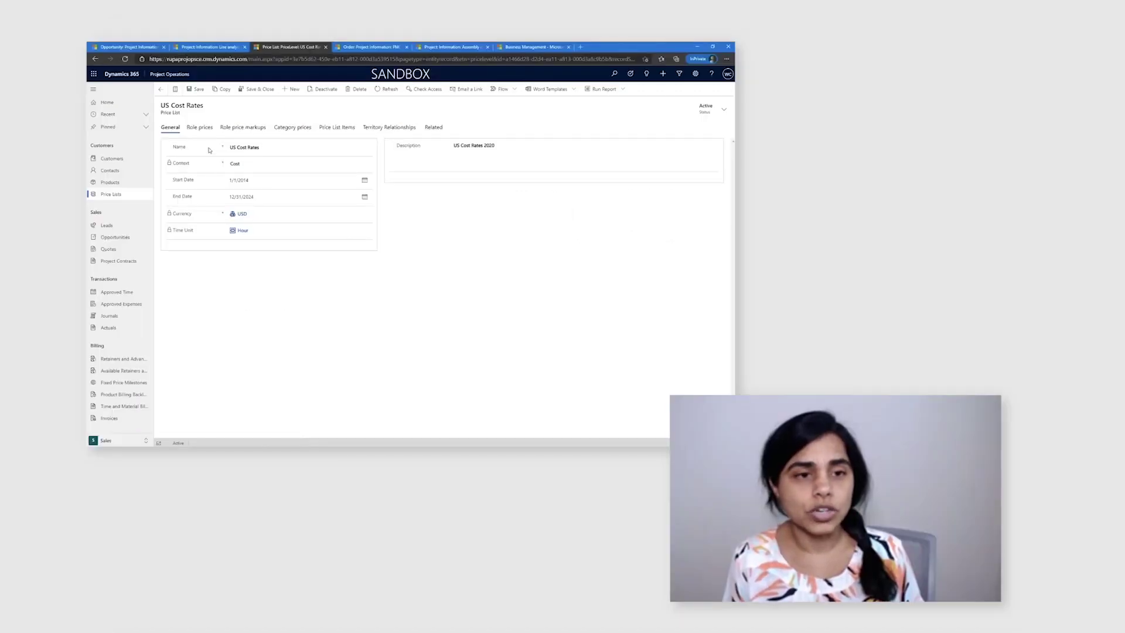
# Step: Review the role and category prices of the US Cost Rates price list and the items of the Products and Packaged Services price list
pyautogui.click(202, 129)
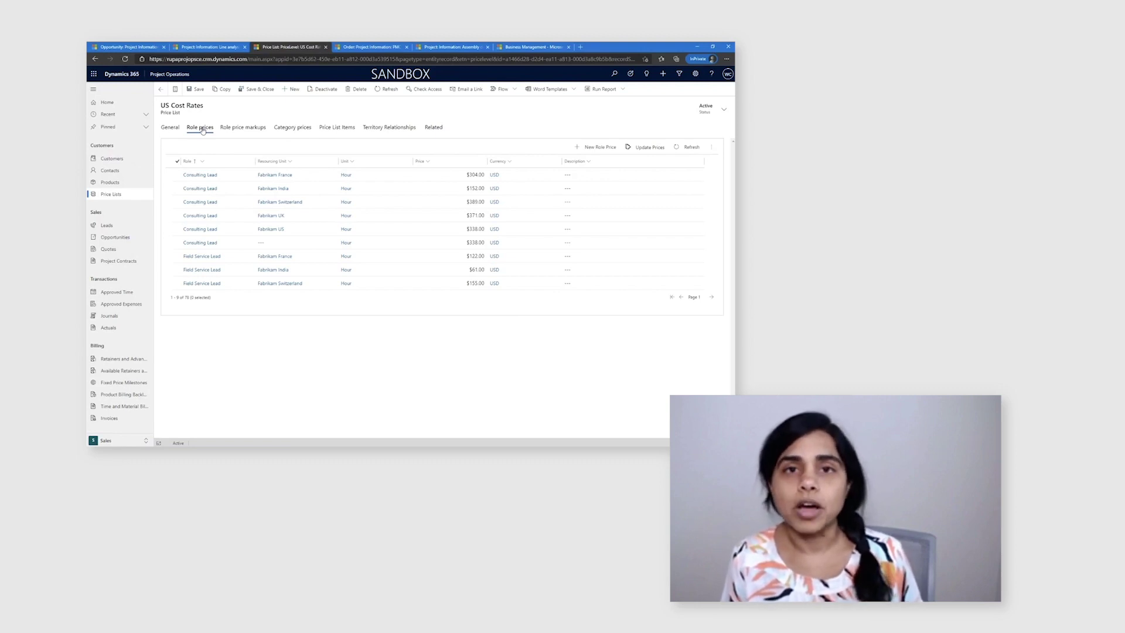
pyautogui.click(310, 132)
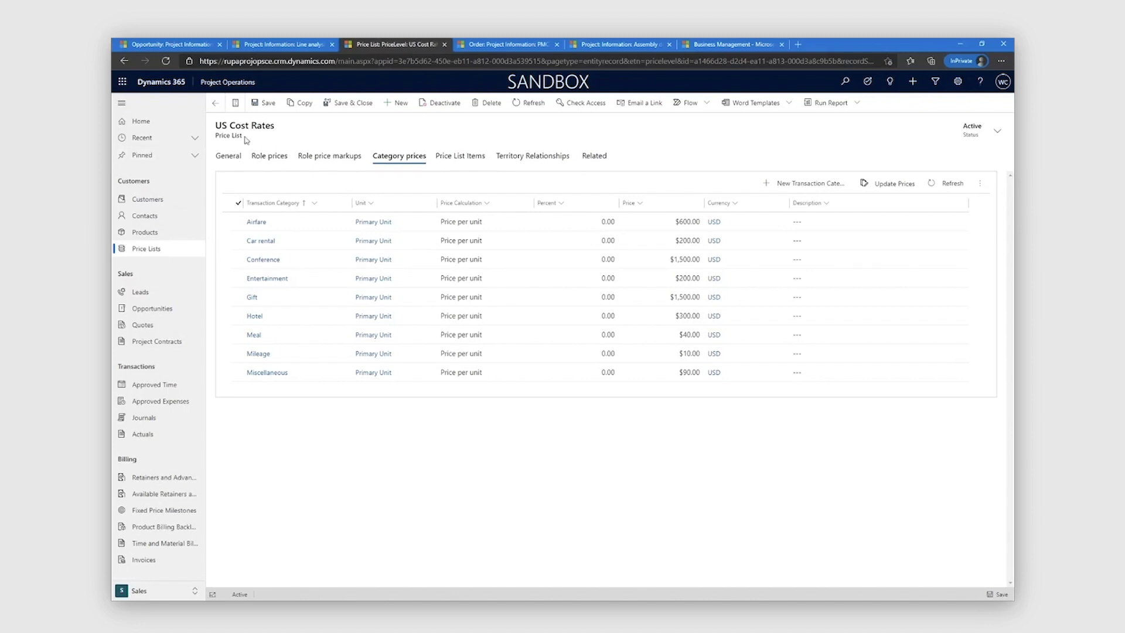
pyautogui.click(235, 104)
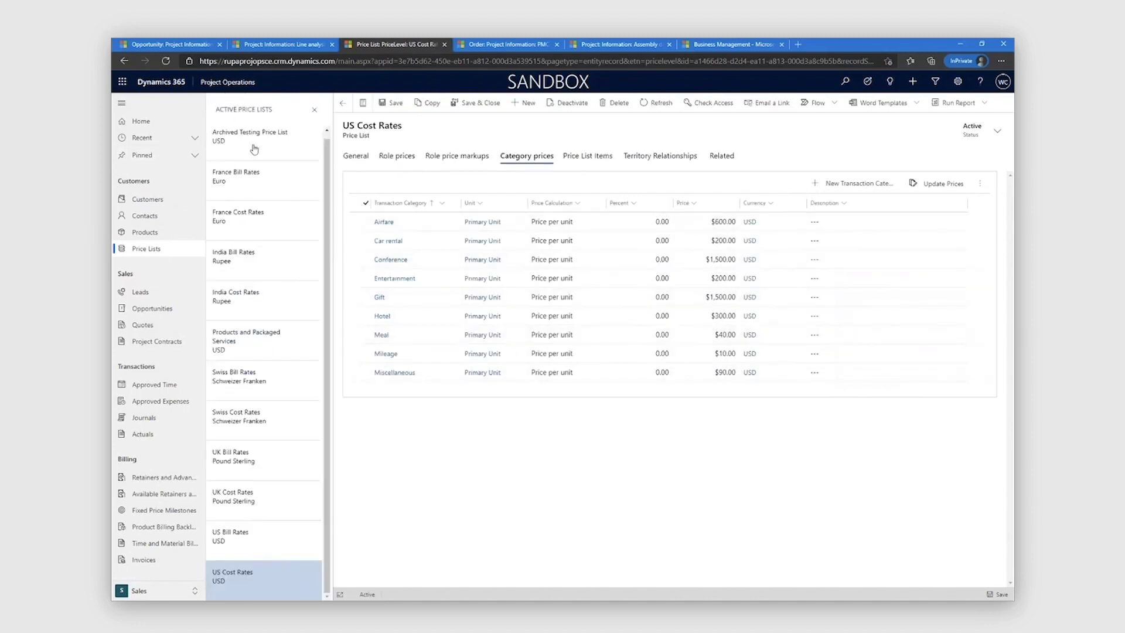
pyautogui.click(251, 351)
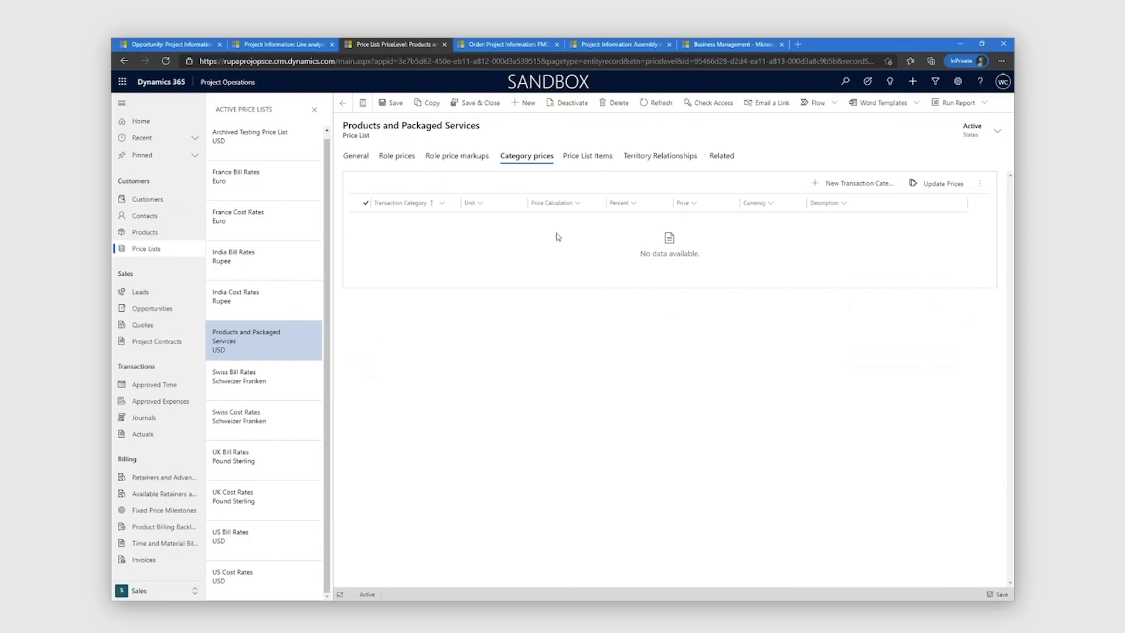
pyautogui.click(585, 167)
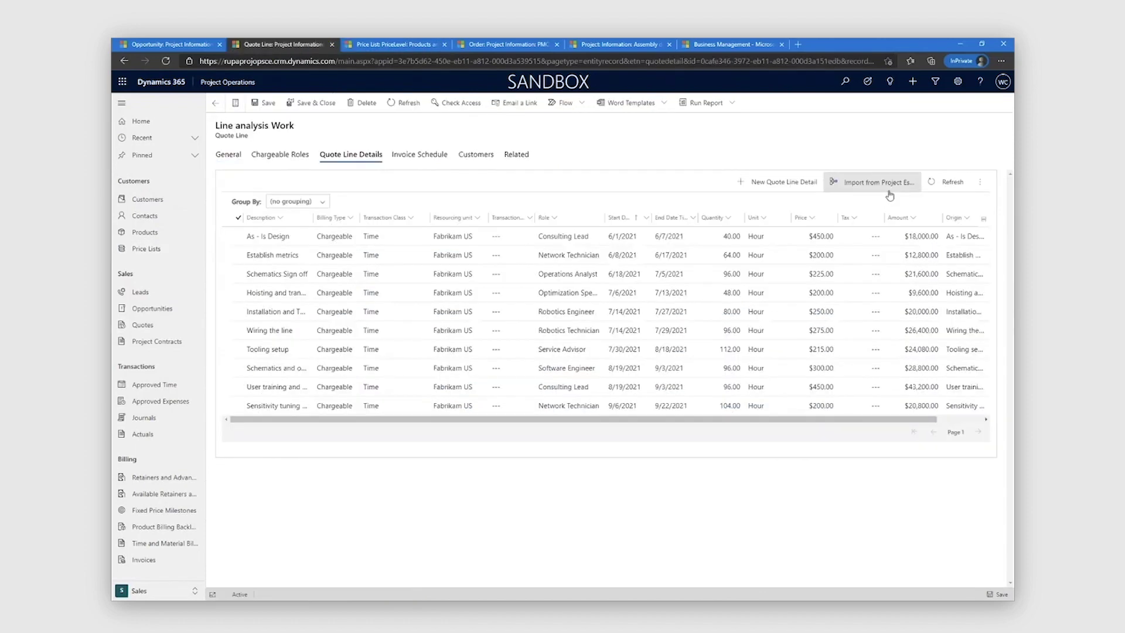
# Step: Check the summarization options for importing project estimates into the quote line details, without running the import
pyautogui.click(885, 183)
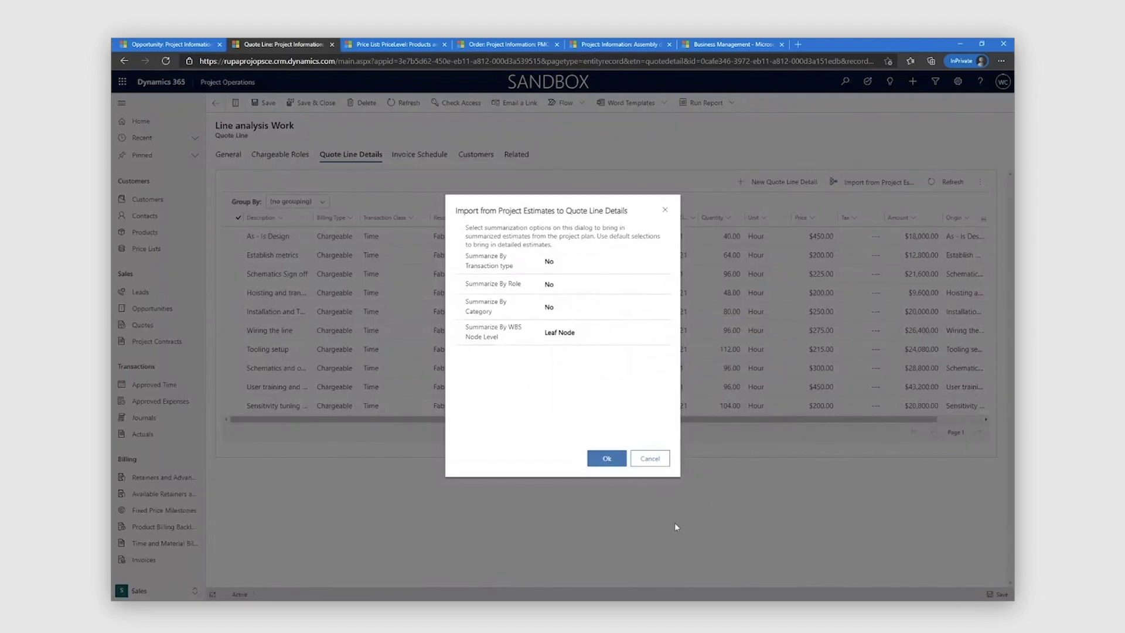
pyautogui.click(662, 464)
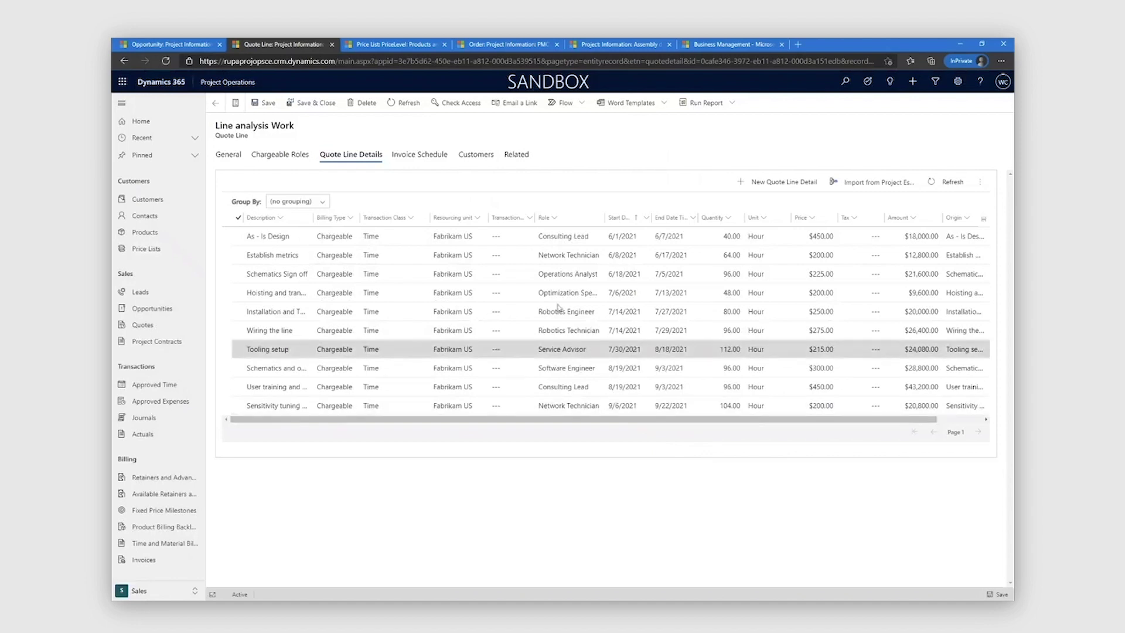
# Step: Open the estimates of the quote line's linked project and set their time scale to Month
pyautogui.click(234, 161)
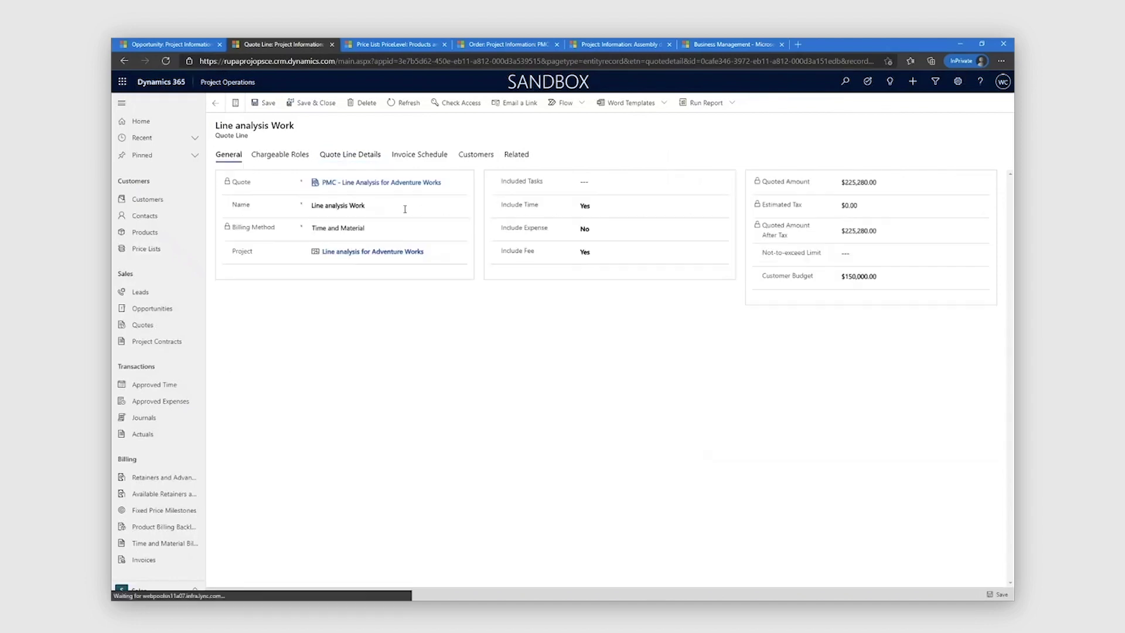
pyautogui.click(399, 252)
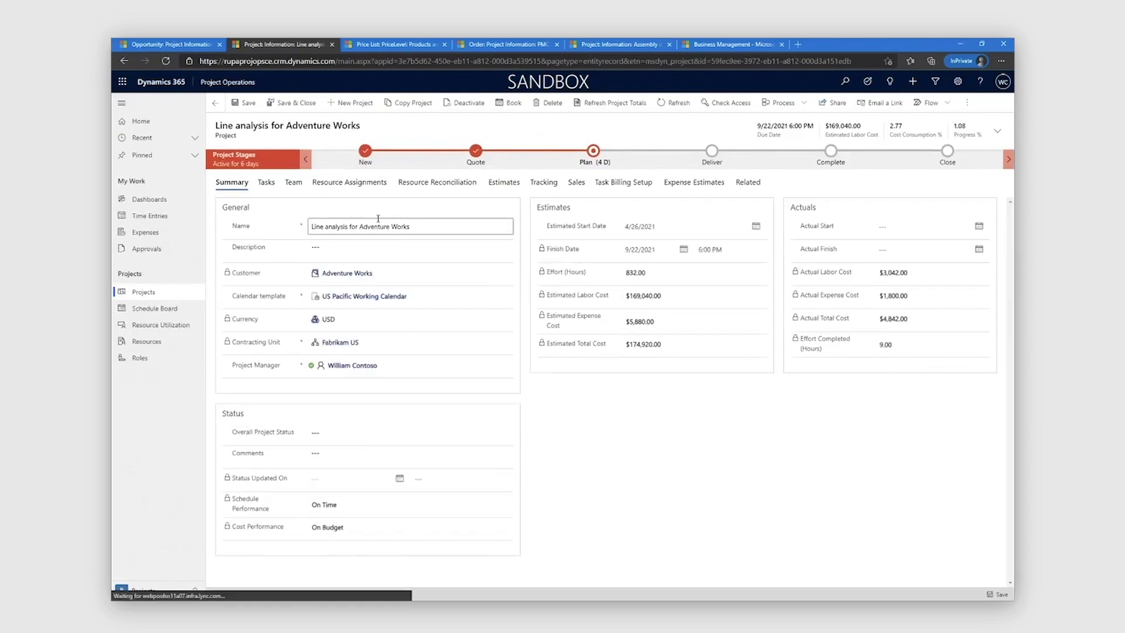
pyautogui.click(576, 182)
pyautogui.click(505, 182)
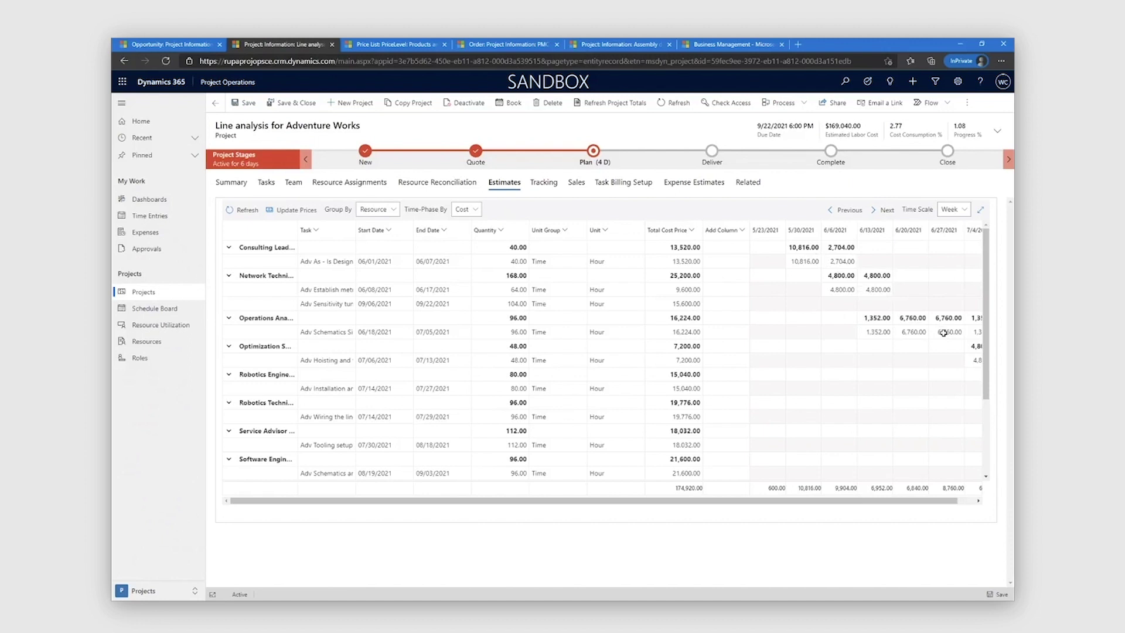
pyautogui.click(962, 211)
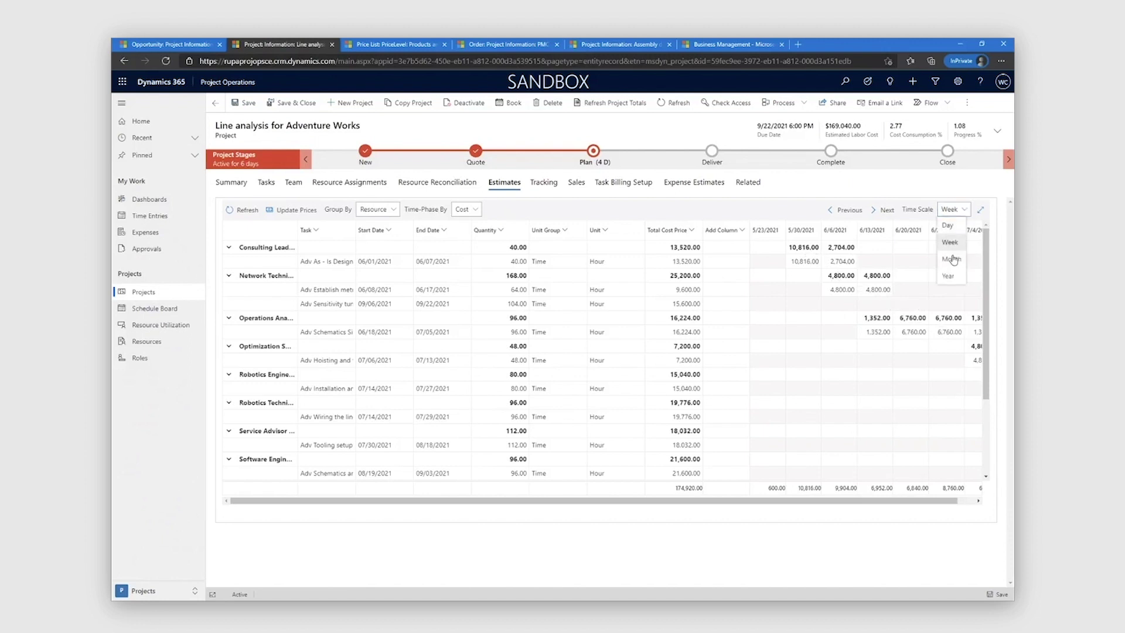
pyautogui.click(953, 259)
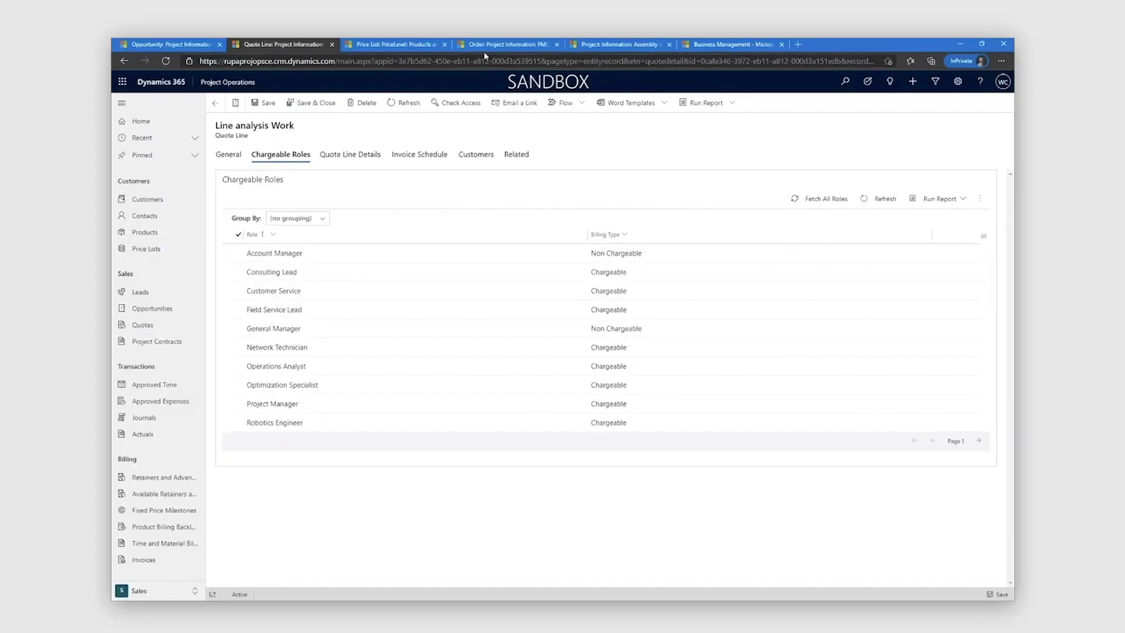
# Step: View the contract lines of the PMC - Assembly line designs for City Power order
pyautogui.click(484, 49)
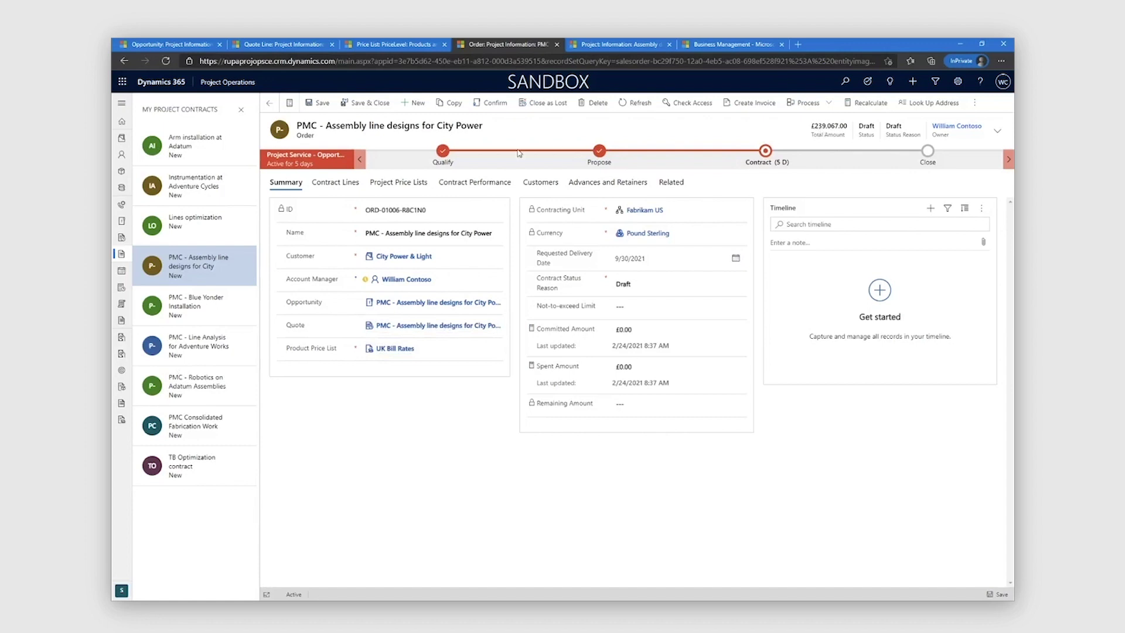
pyautogui.click(338, 189)
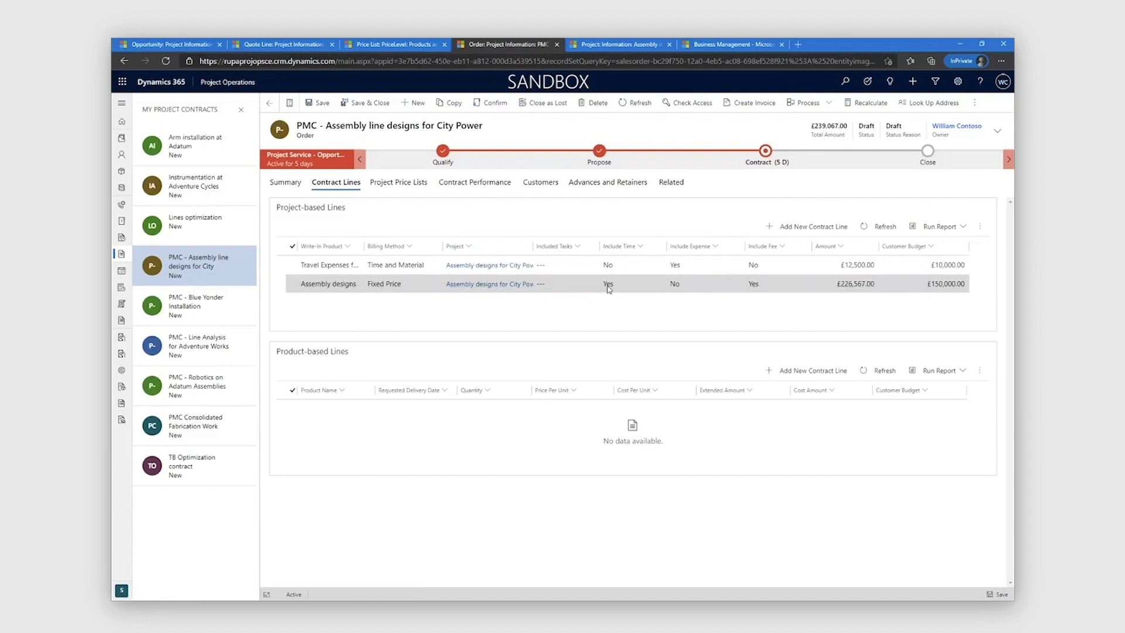
# Step: View the estimates of the Assembly designs for City Power and Light project time-phased by Sales
pyautogui.click(624, 49)
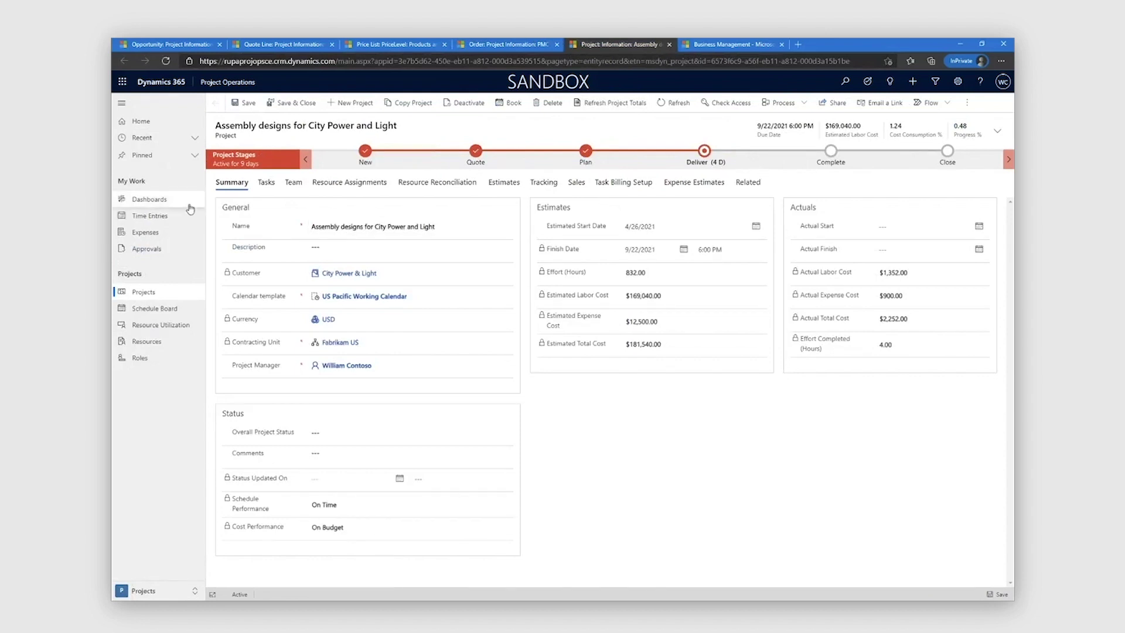
pyautogui.click(514, 184)
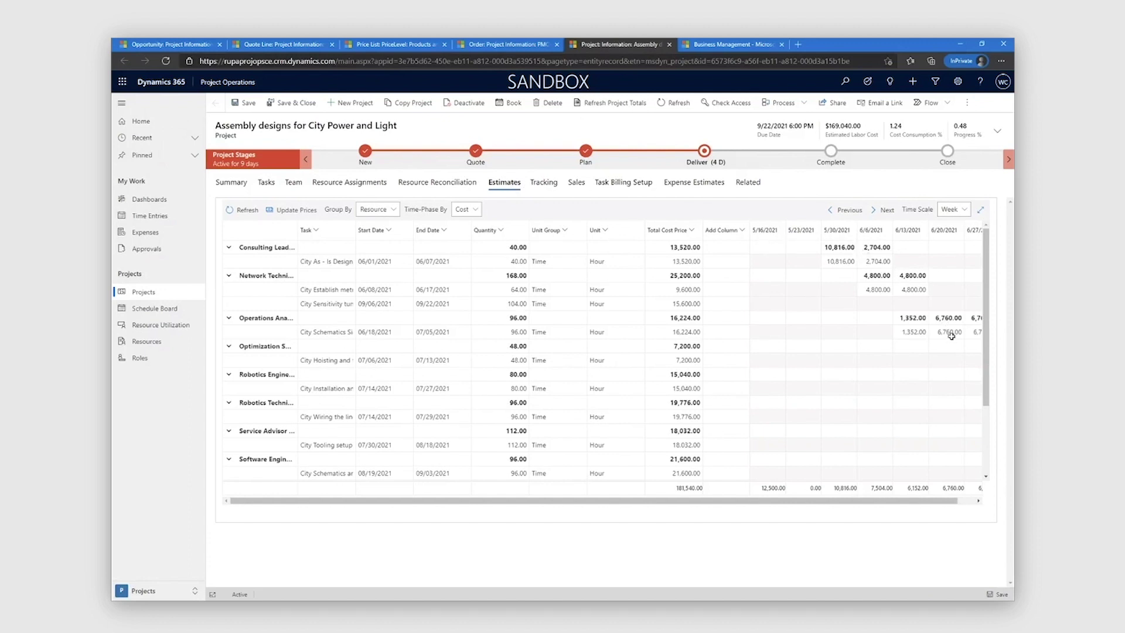
pyautogui.click(467, 210)
pyautogui.click(472, 242)
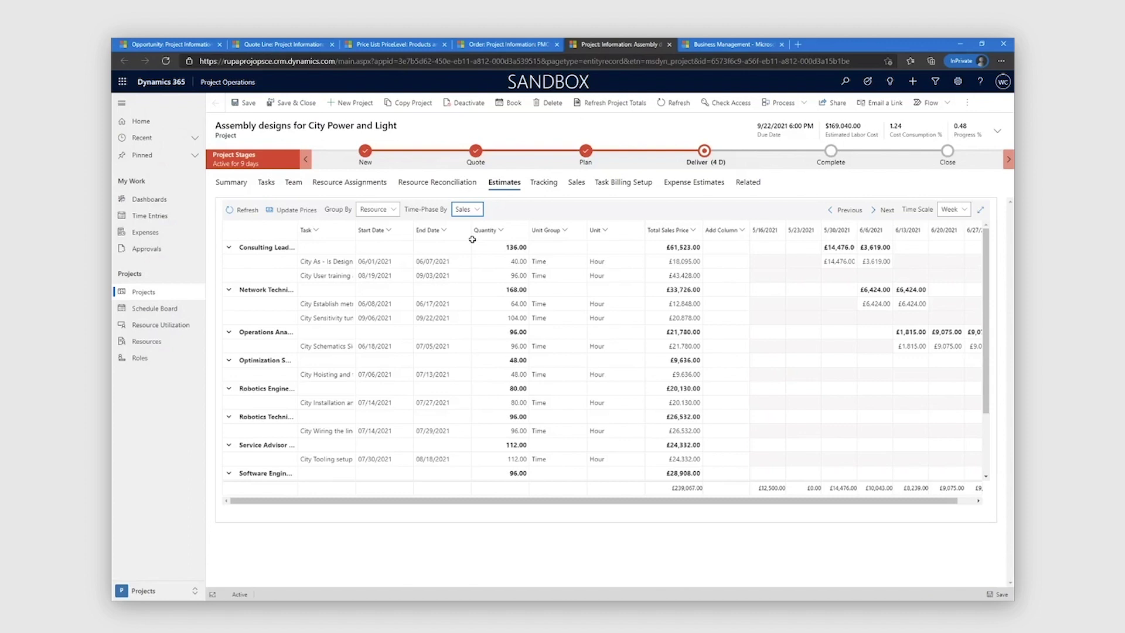
# Step: Open the project's related actuals and examine their quantity, price and amount columns
pyautogui.click(748, 182)
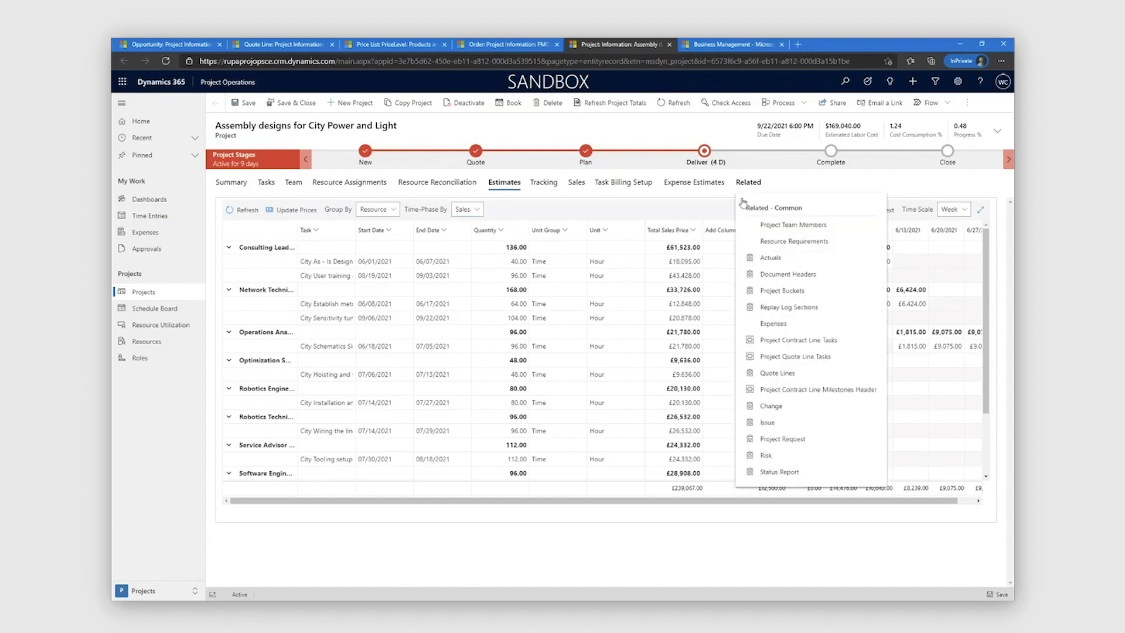
pyautogui.click(760, 258)
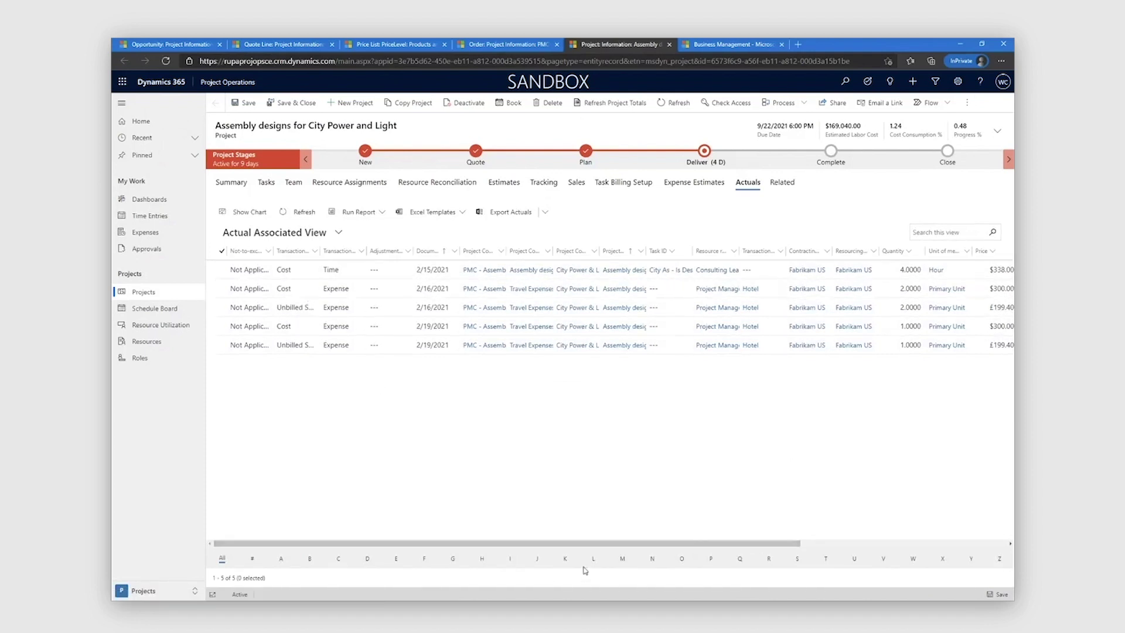
pyautogui.moveTo(596, 547); pyautogui.dragTo(597, 547)
pyautogui.hscroll(2, 665, 551)
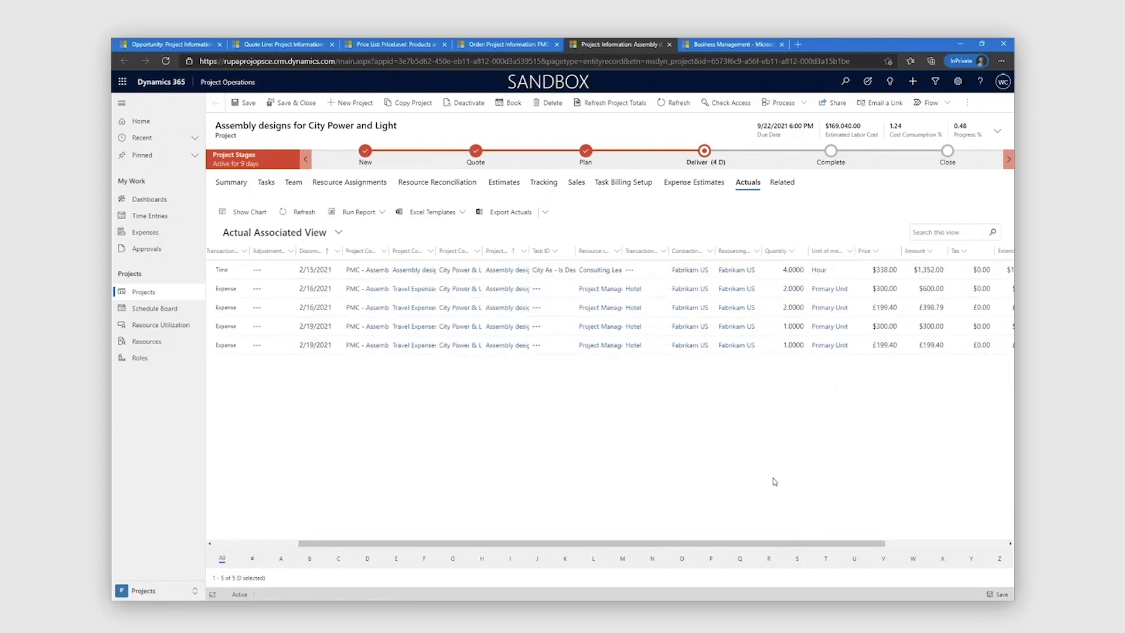
# Step: Examine the transaction types and prices of the project's actuals, and view the contract performance of the PMC - Assembly line designs for City Power order
pyautogui.moveTo(731, 545); pyautogui.dragTo(580, 562)
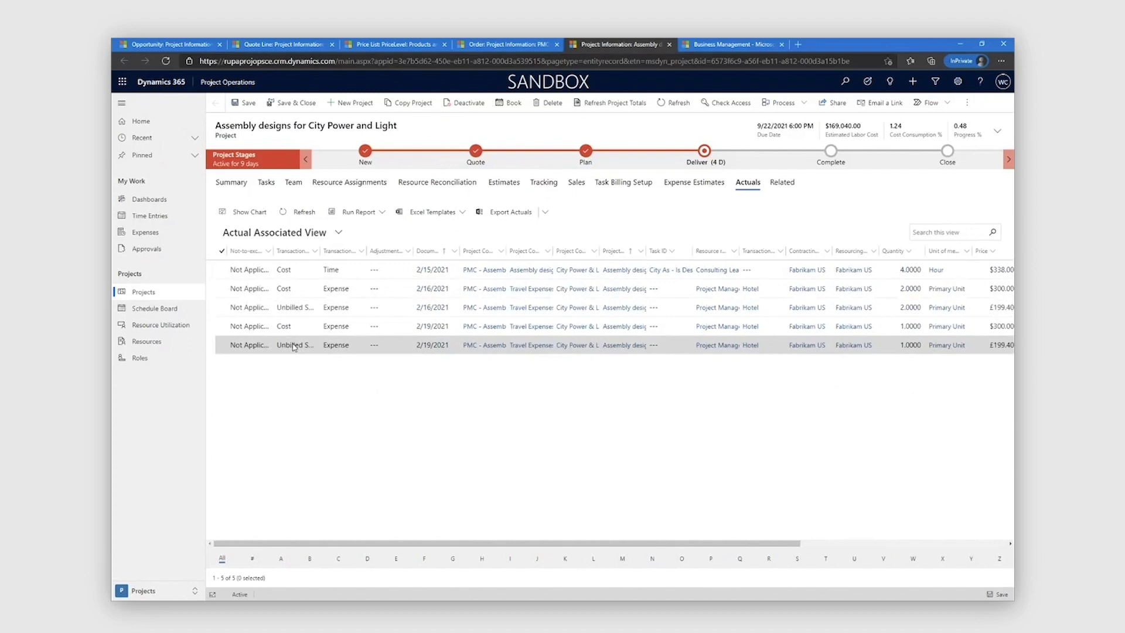
pyautogui.moveTo(748, 543); pyautogui.dragTo(843, 549)
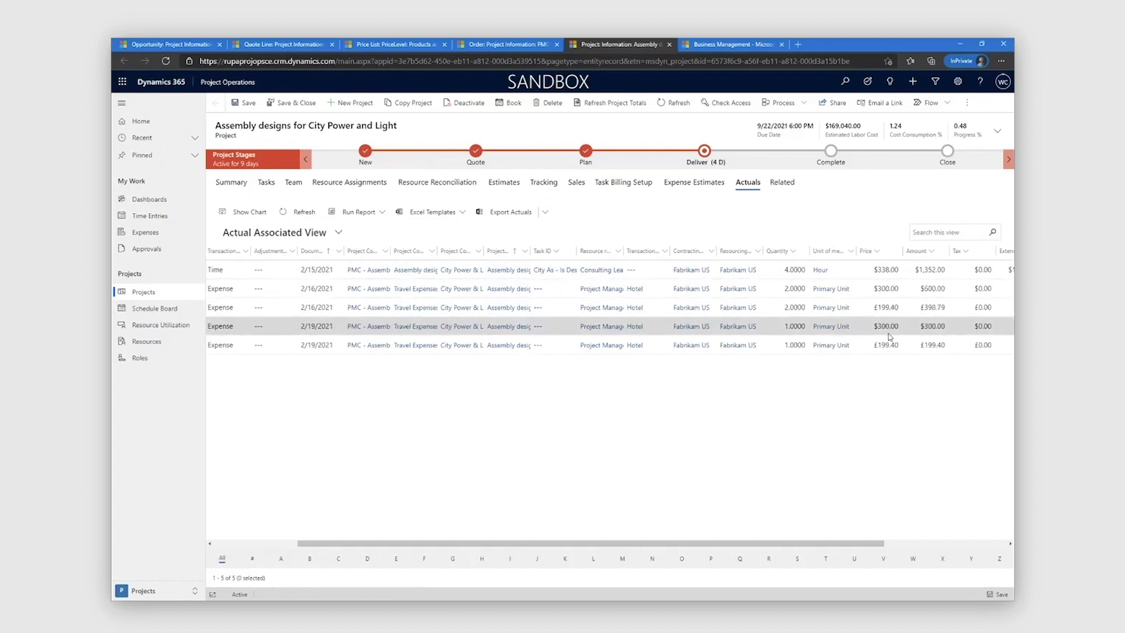
pyautogui.click(480, 45)
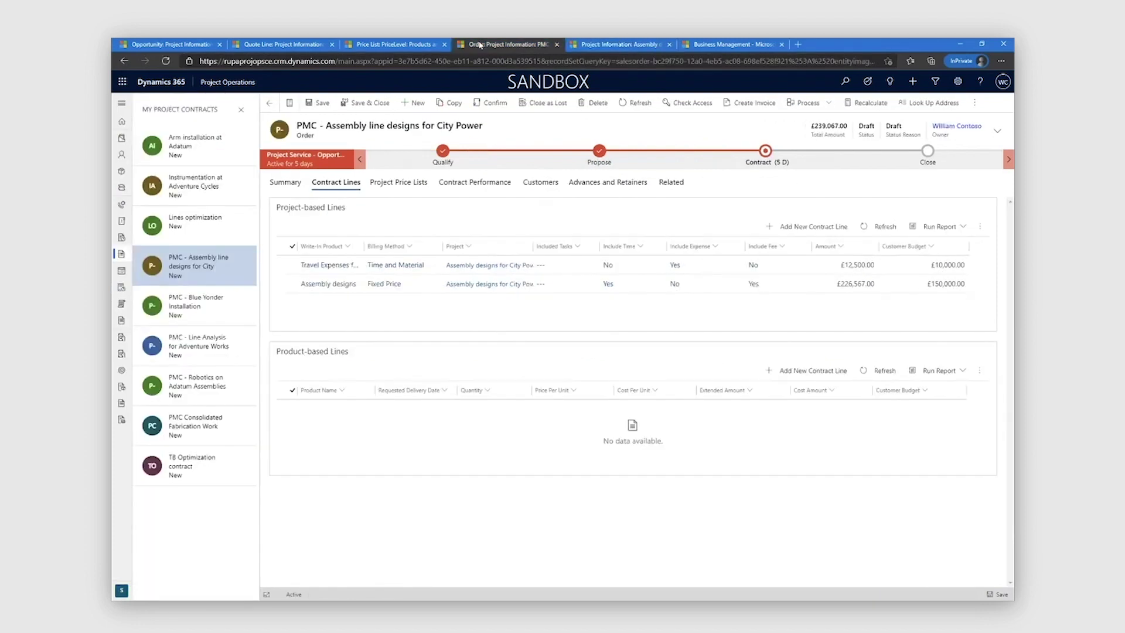
pyautogui.click(498, 183)
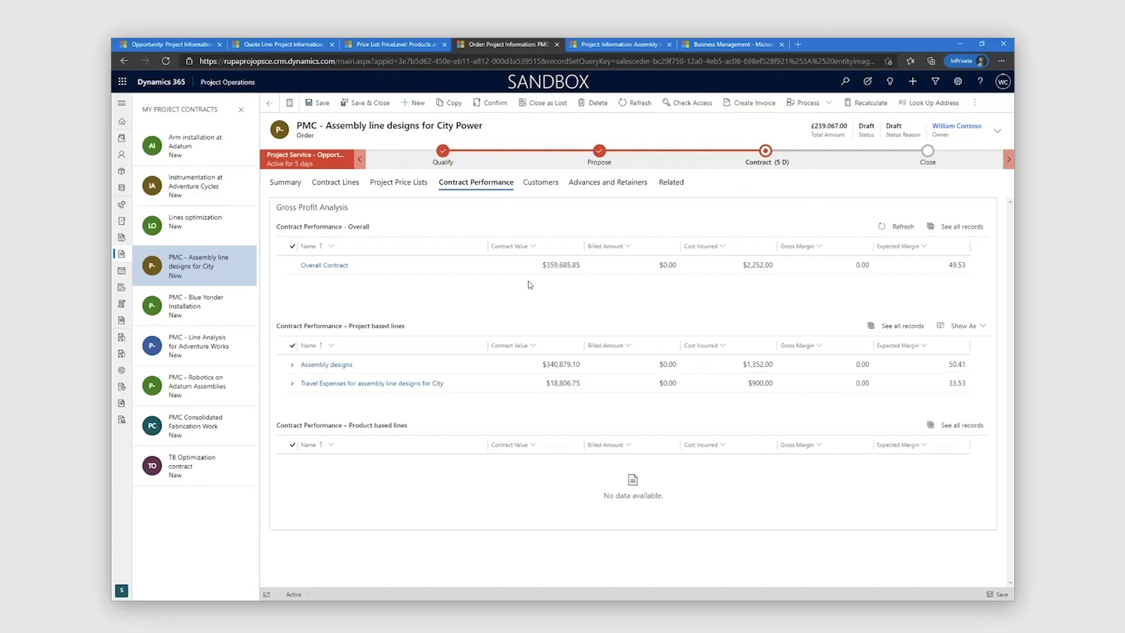
# Step: Review the summary, contract lines and contract performance of the PMC - Blue Yonder Installation order, finishing on its contract lines
pyautogui.click(214, 316)
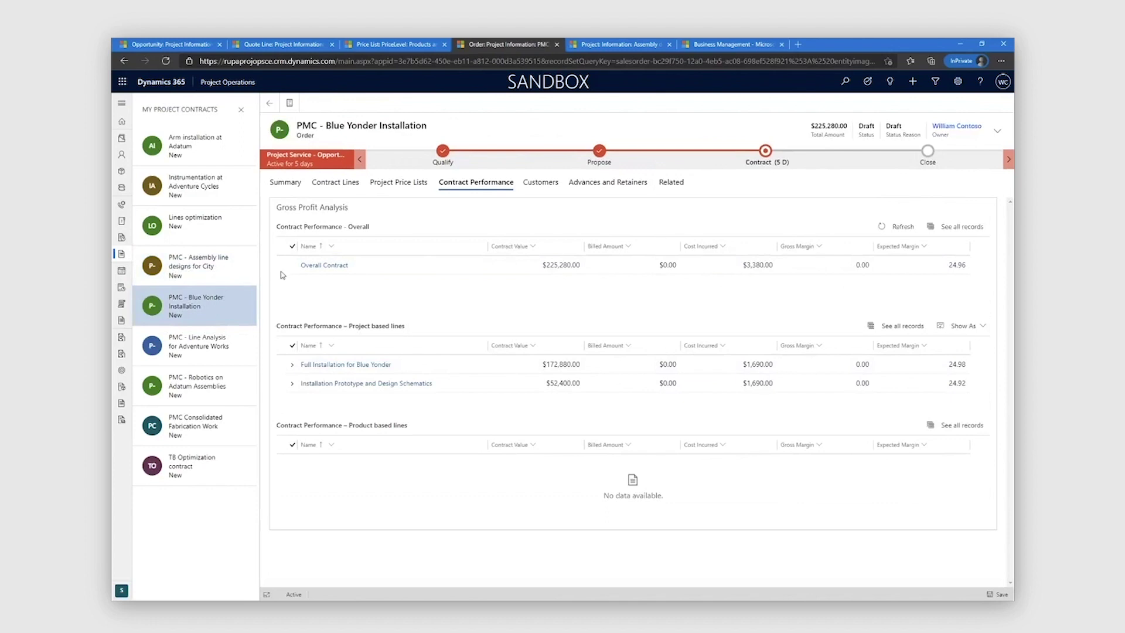
pyautogui.click(286, 183)
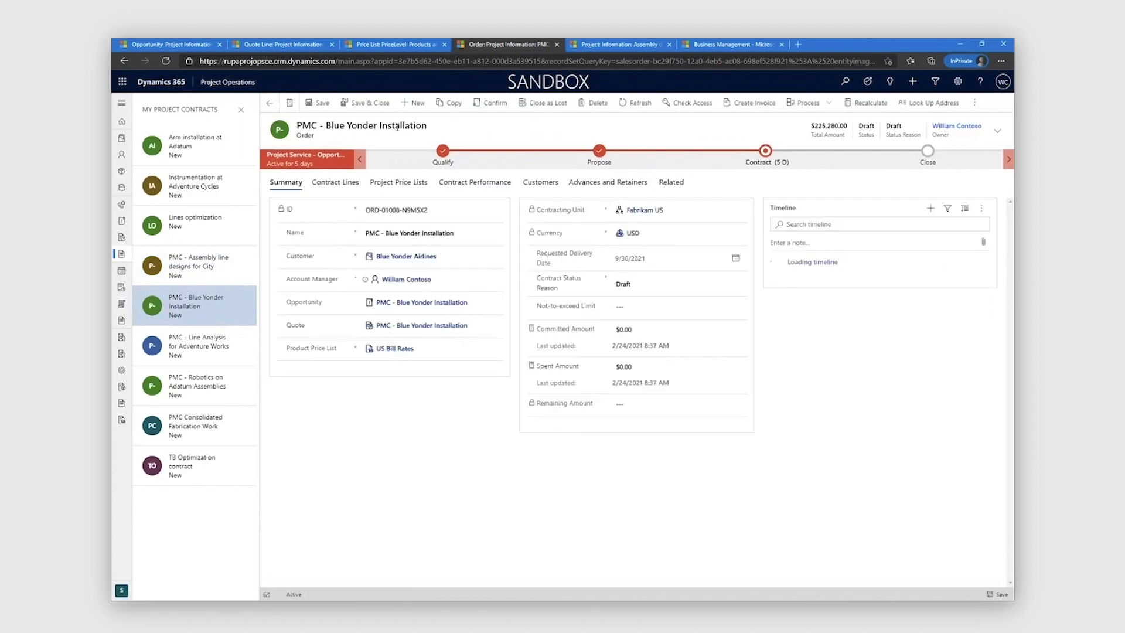
pyautogui.click(346, 190)
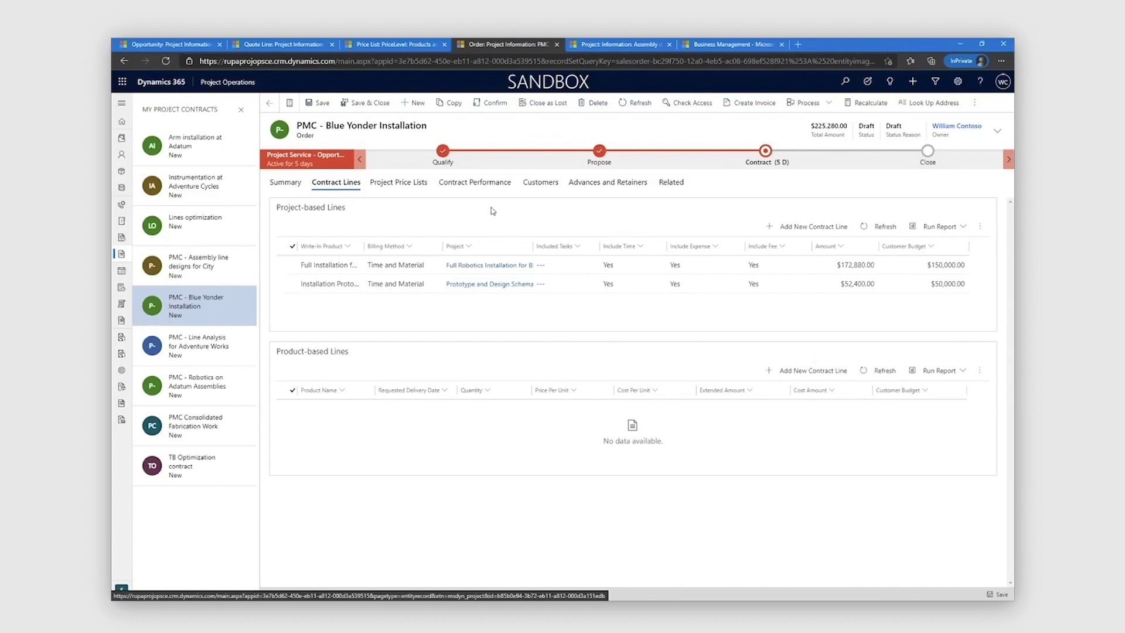
pyautogui.click(480, 186)
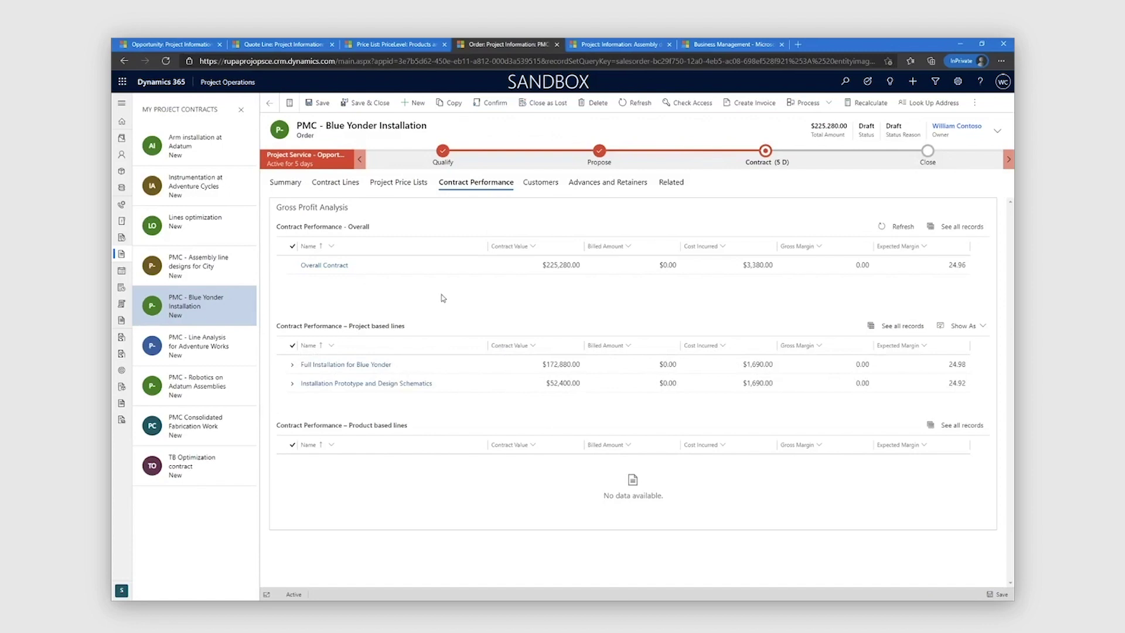
pyautogui.click(352, 192)
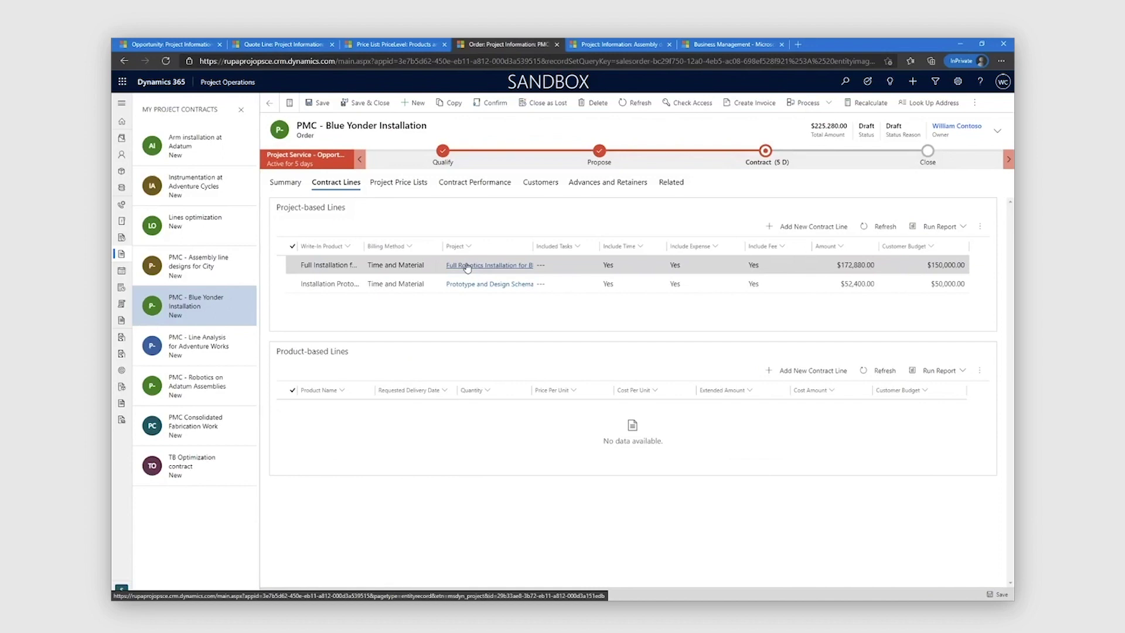
# Step: Review the summary and contract lines of the PMC - Line Analysis for Adventure Works order, widening the Write-In Product column to show full names
pyautogui.click(223, 363)
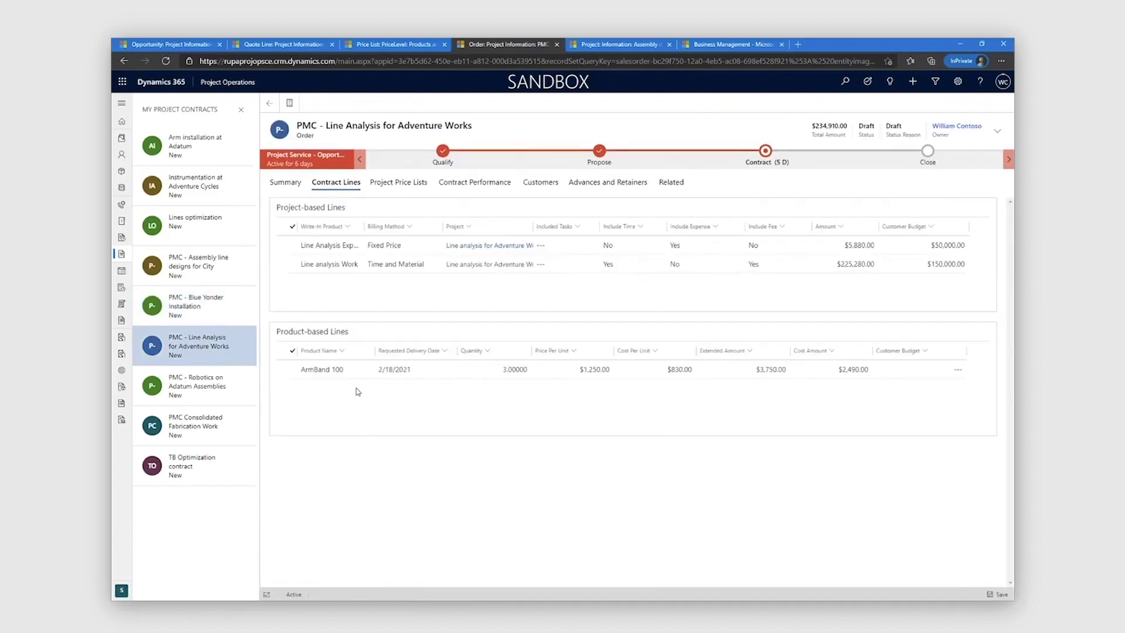
pyautogui.click(286, 183)
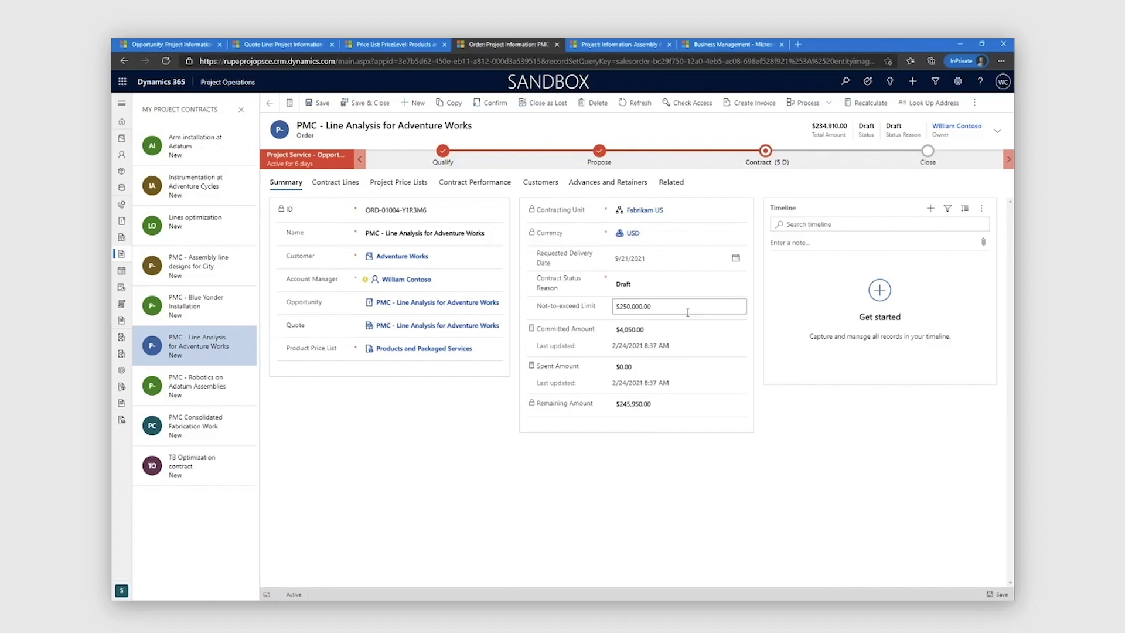
pyautogui.click(355, 198)
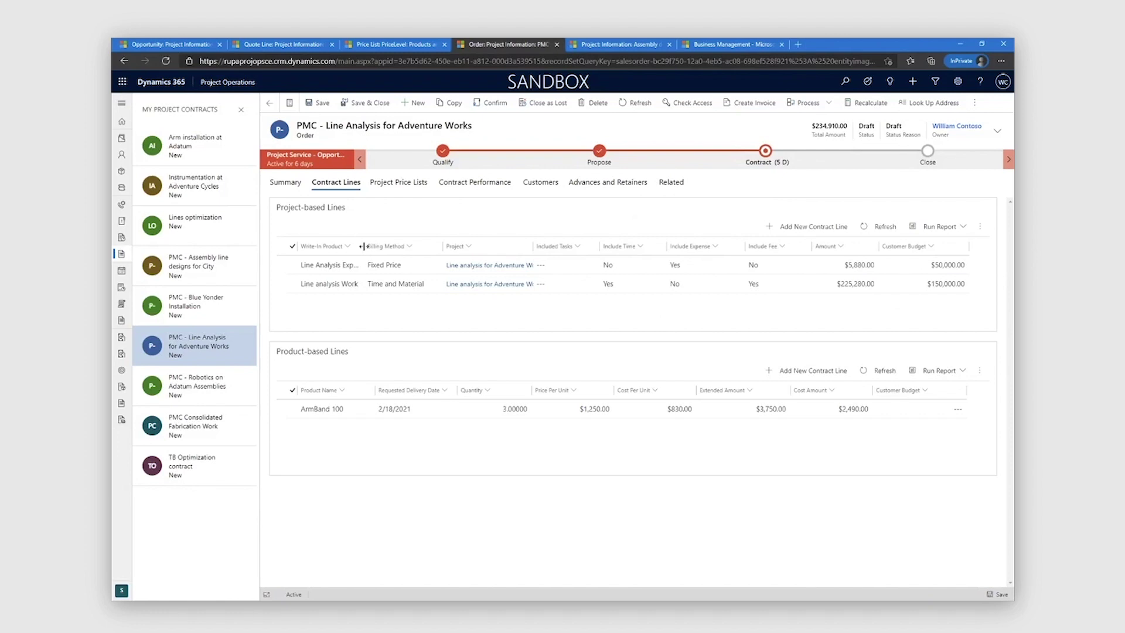
pyautogui.moveTo(363, 246); pyautogui.dragTo(395, 246)
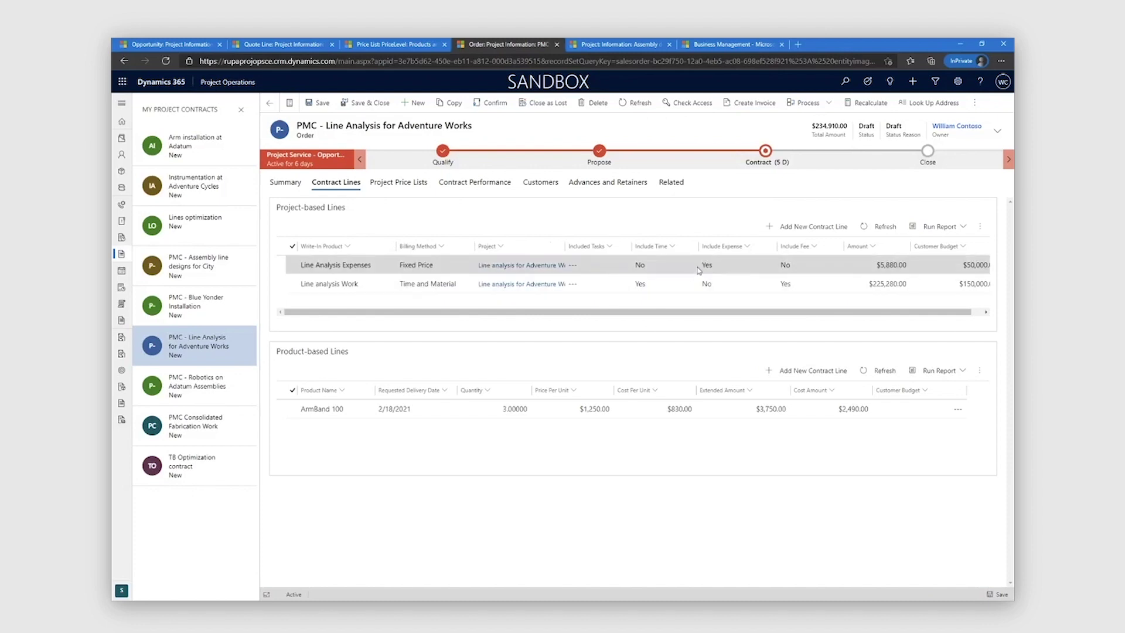
# Step: Compare the customers and billing split percentages of the Line analysis Work and Line Analysis Expenses contract lines
pyautogui.doubleClick(348, 287)
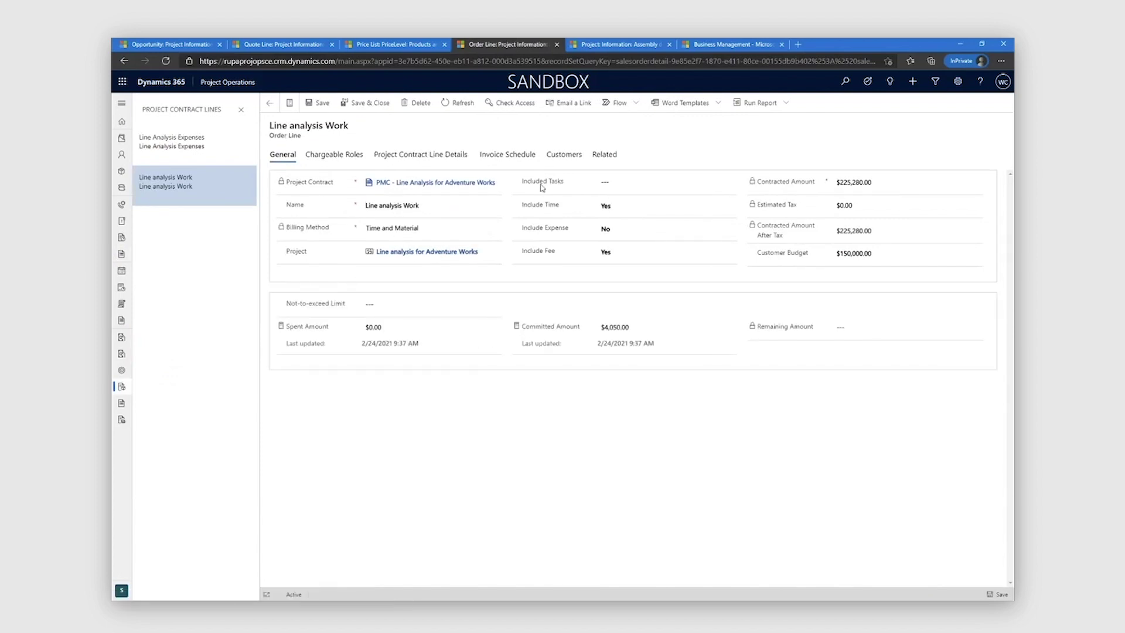
pyautogui.click(567, 164)
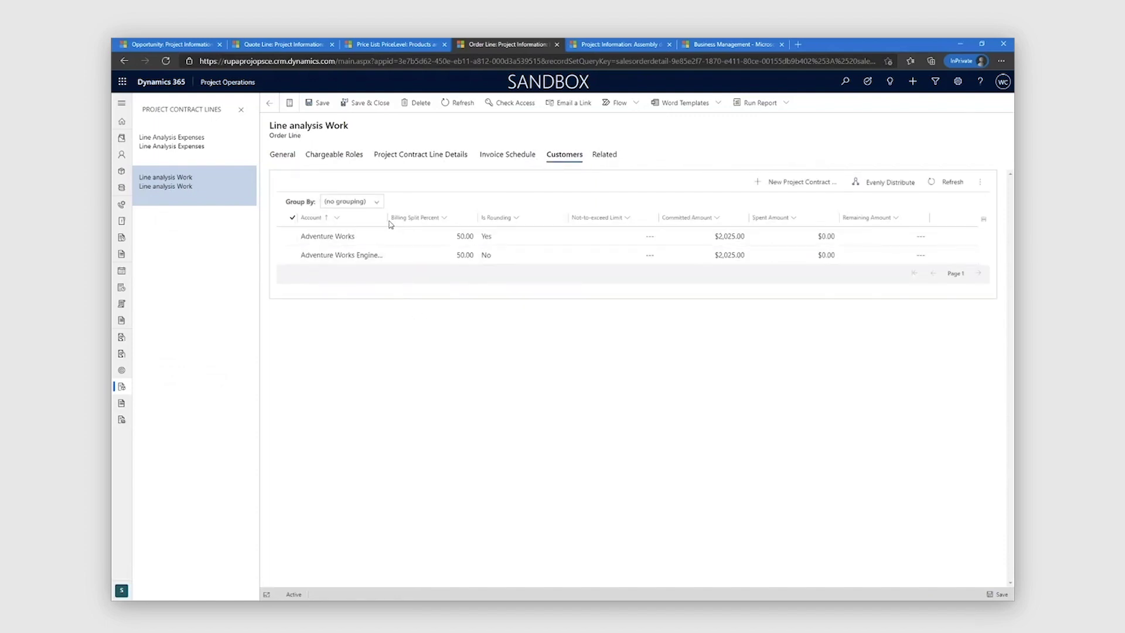
pyautogui.moveTo(387, 220); pyautogui.dragTo(434, 220)
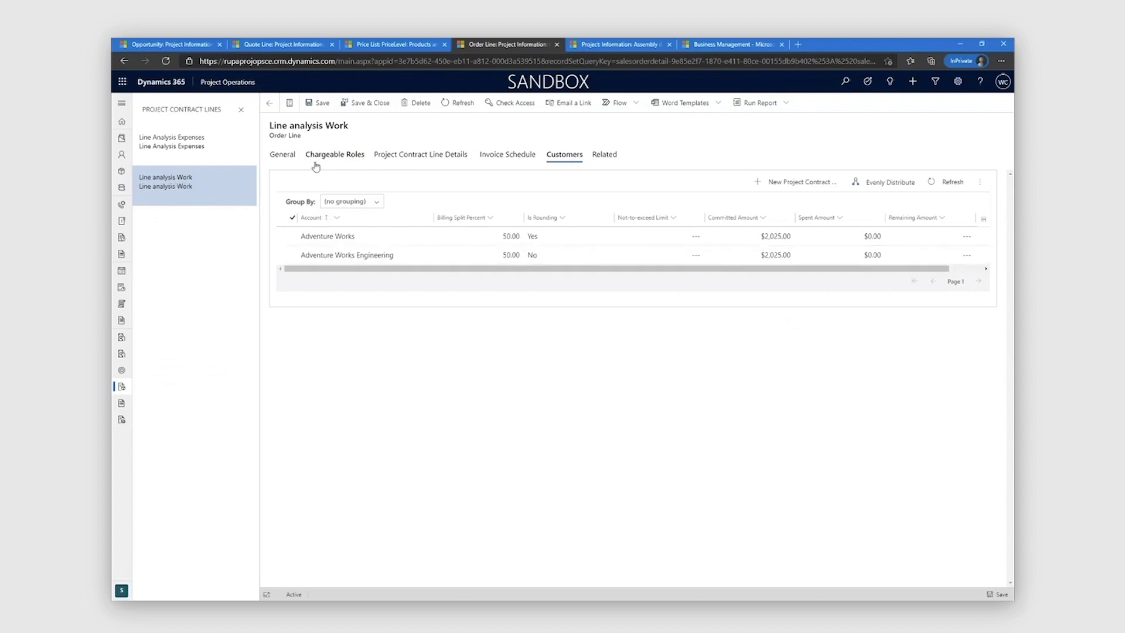
pyautogui.click(215, 148)
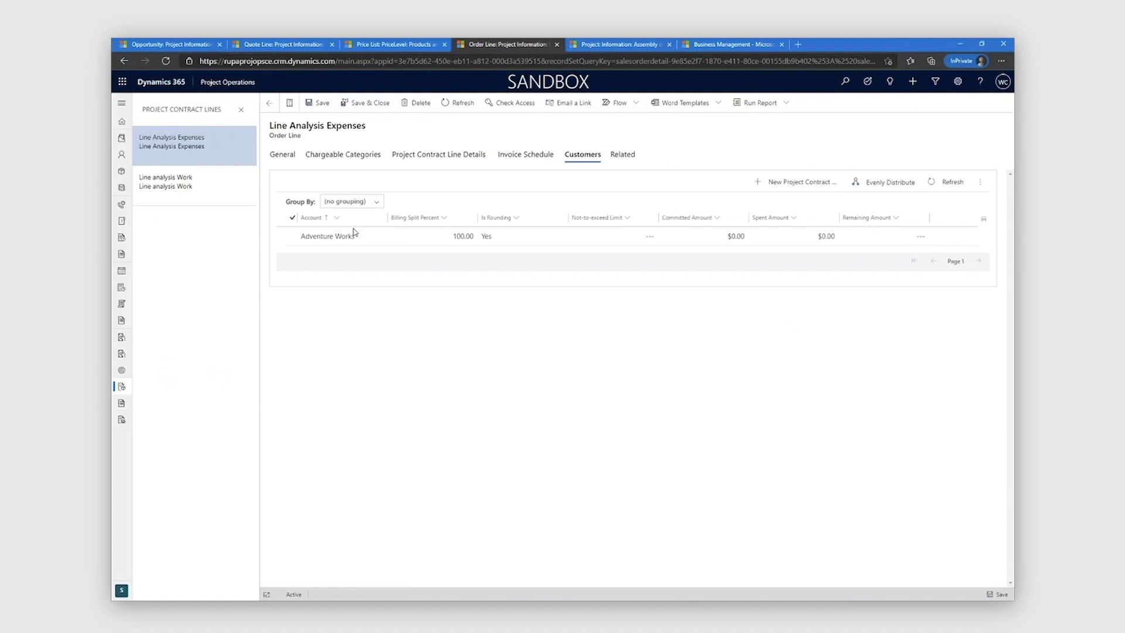
pyautogui.click(233, 203)
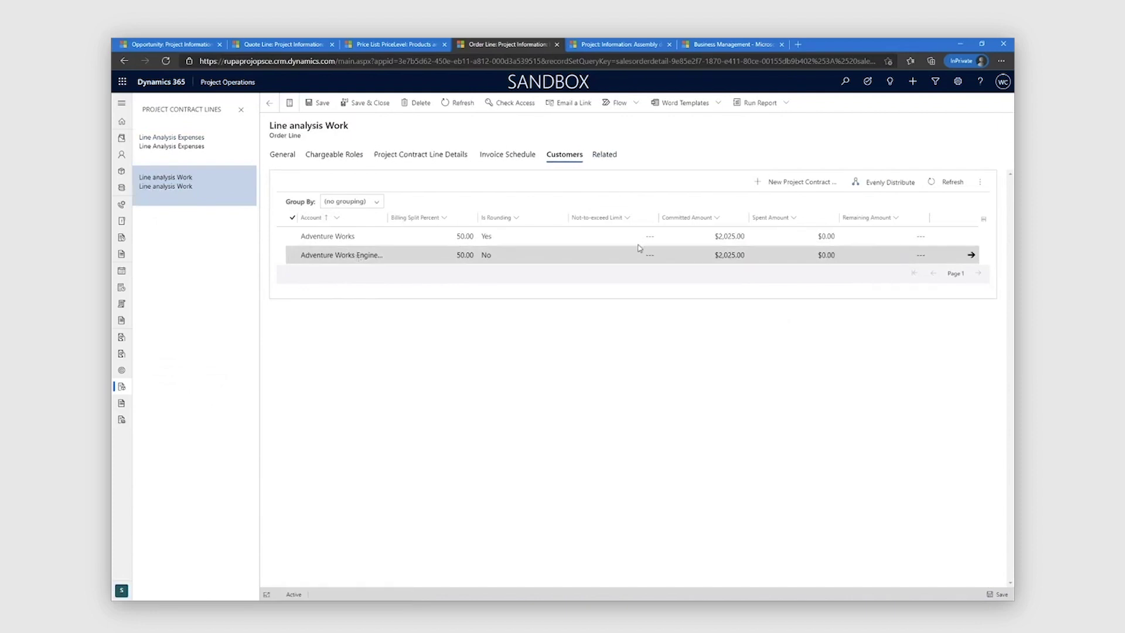
# Step: Open the related actuals of the Line analysis Work line and examine their columns, widening Project Contract Line Customer
pyautogui.click(609, 155)
pyautogui.click(623, 215)
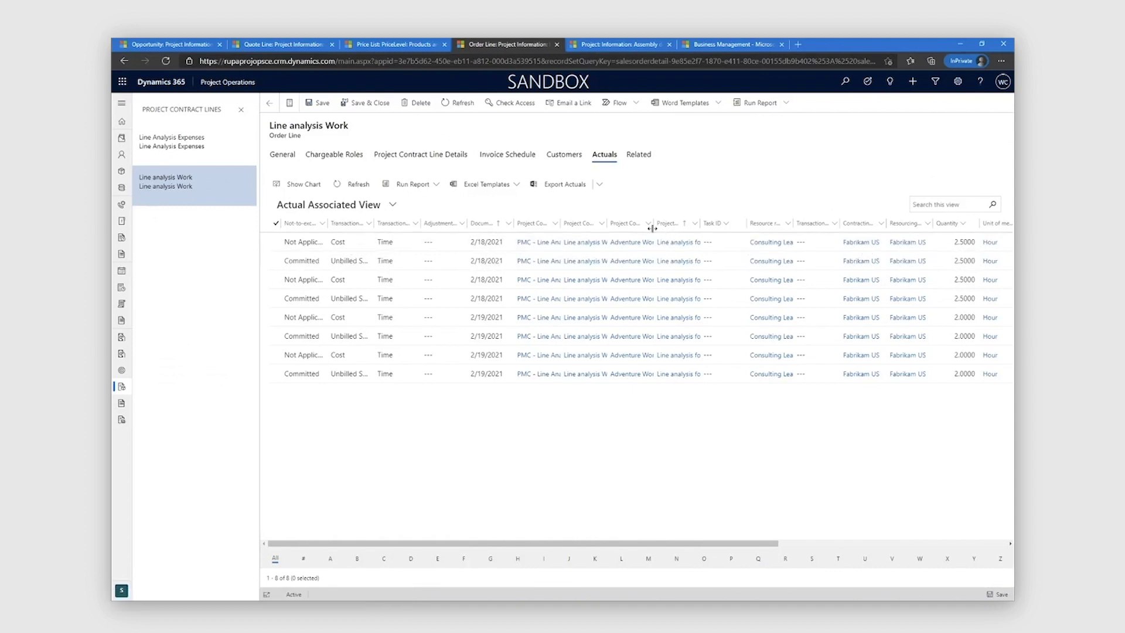
pyautogui.moveTo(652, 225); pyautogui.dragTo(713, 224)
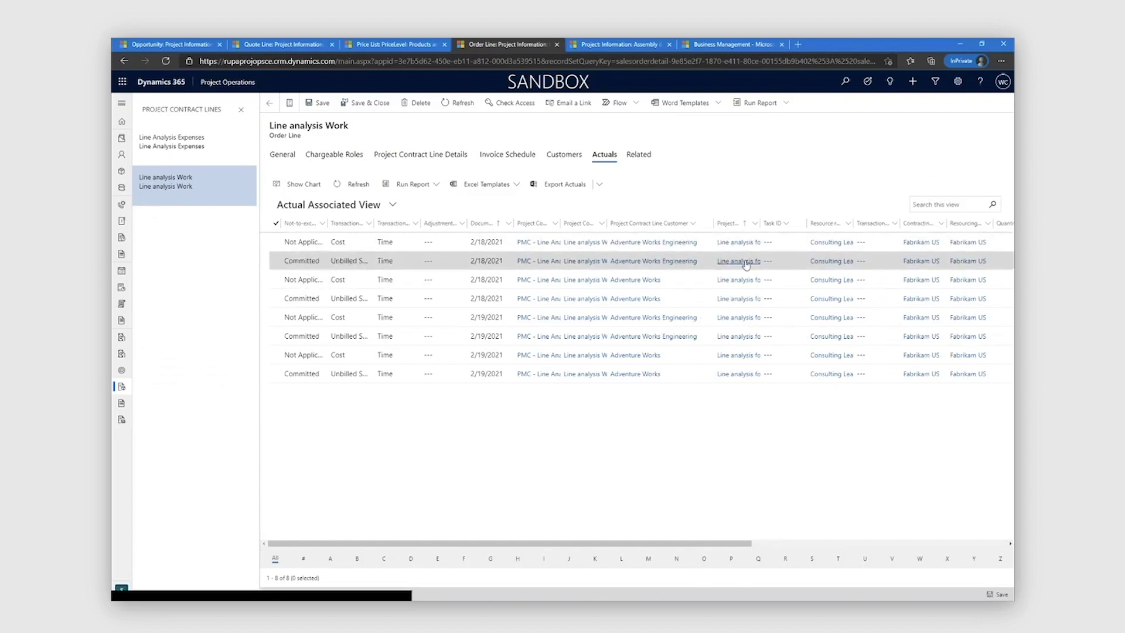
pyautogui.moveTo(730, 545); pyautogui.dragTo(784, 545)
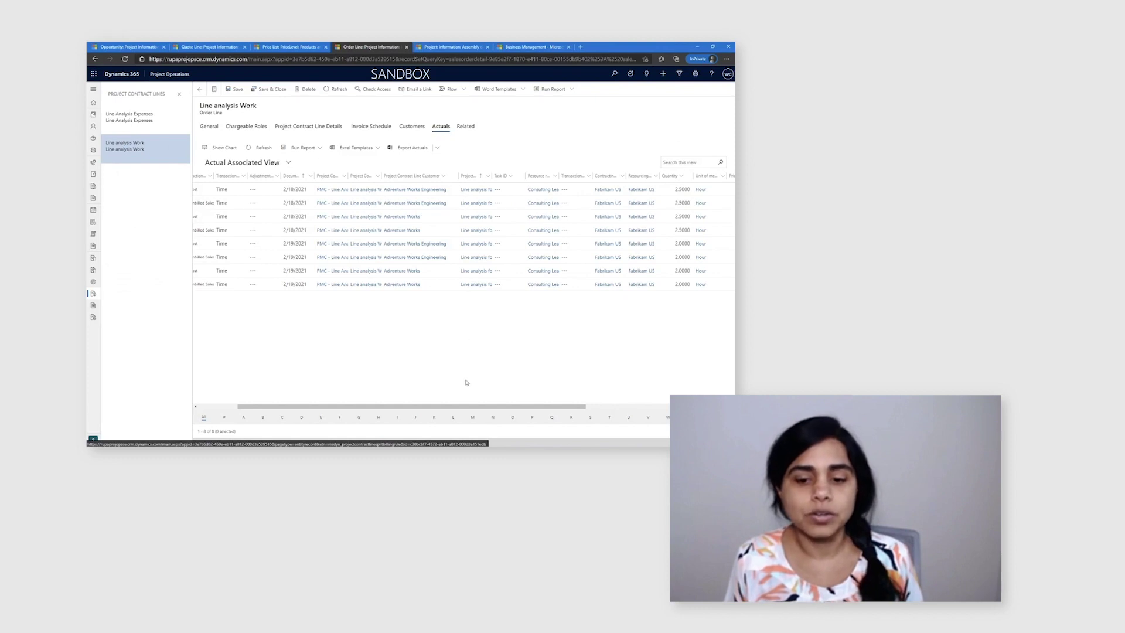
pyautogui.moveTo(459, 406); pyautogui.dragTo(343, 409)
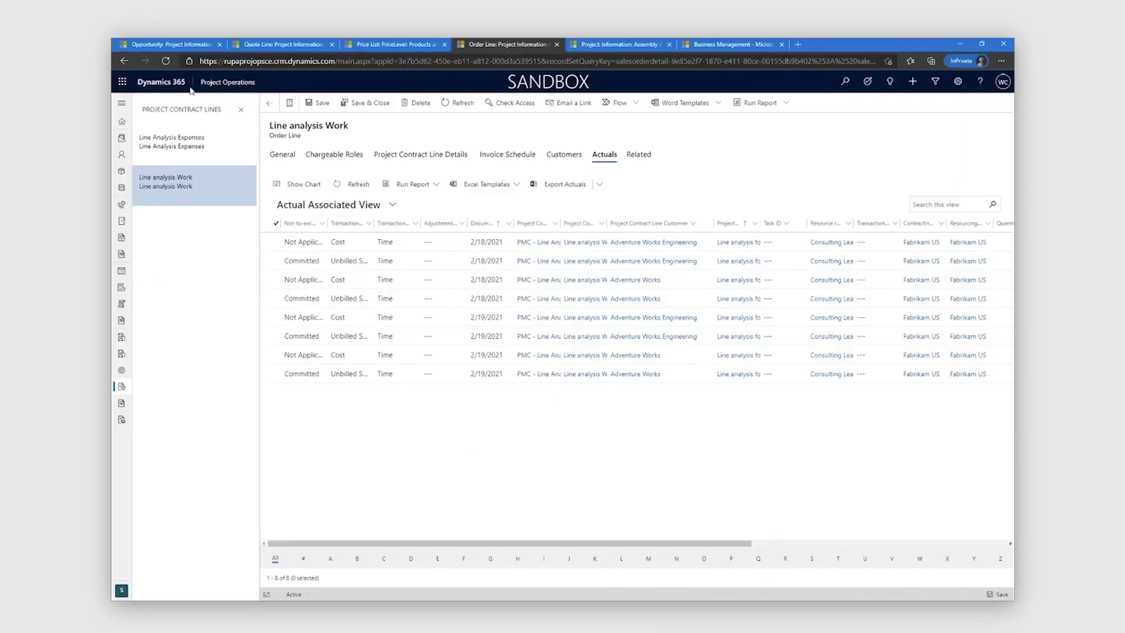
# Step: Return to the project contracts and review the summary and contract lines of the PMC - Robotics on Adatum Assemblies order
pyautogui.click(268, 105)
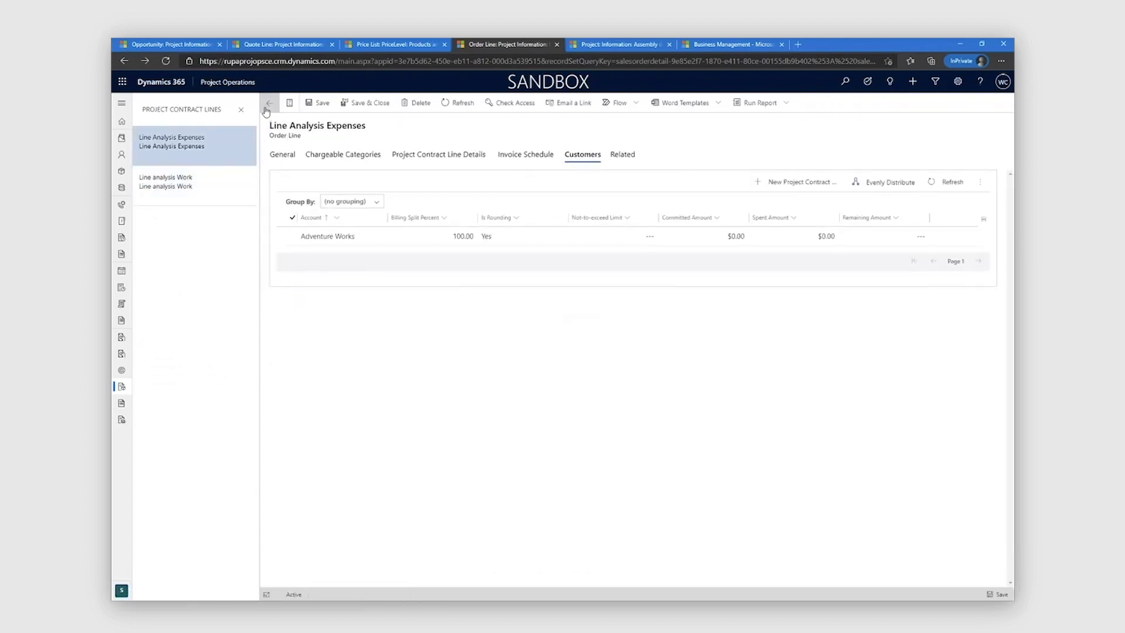
pyautogui.click(268, 106)
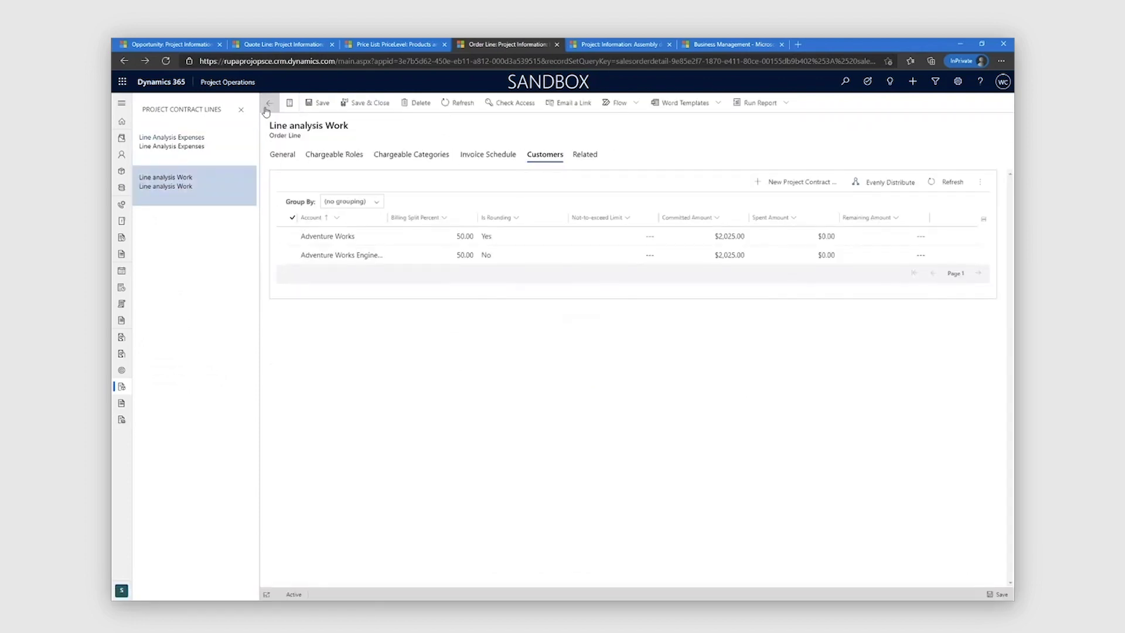
pyautogui.click(268, 106)
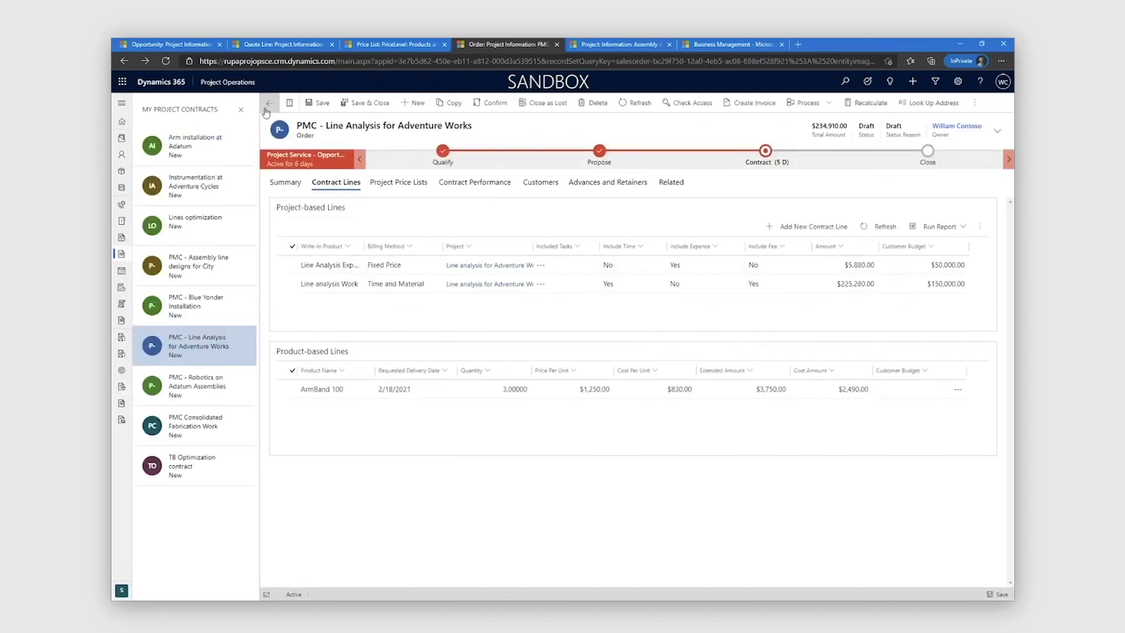
pyautogui.click(207, 396)
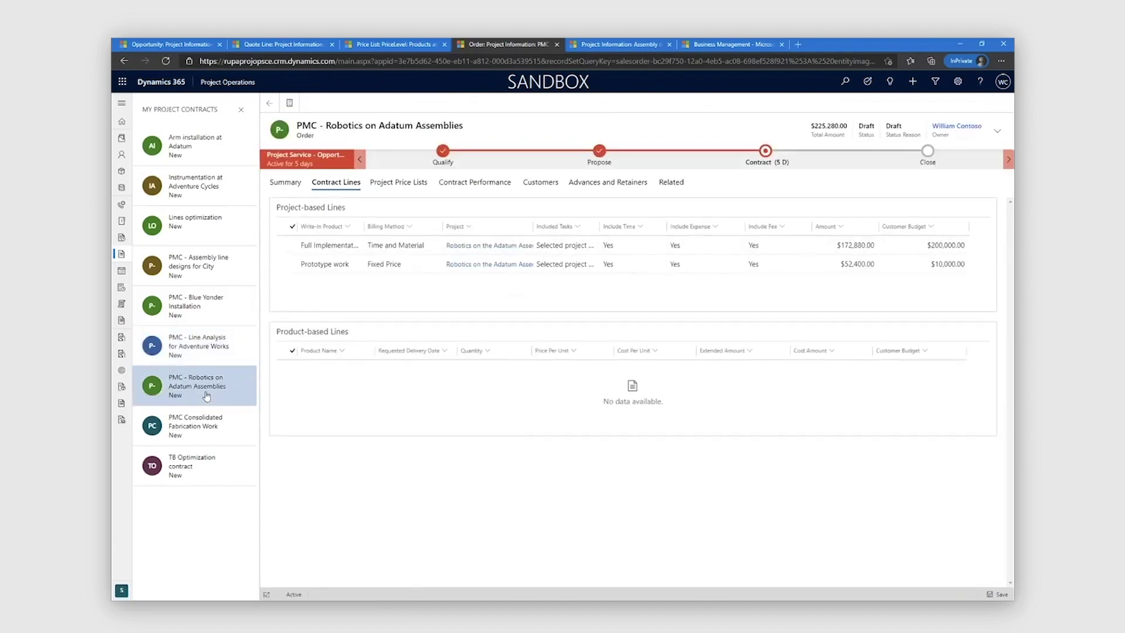
pyautogui.click(282, 186)
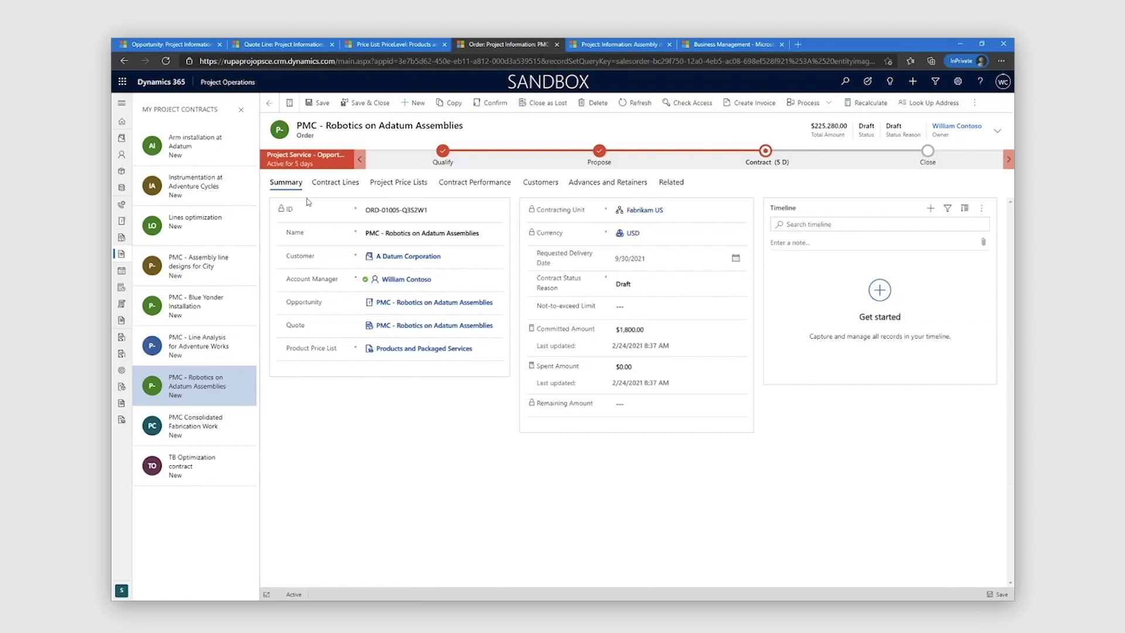
pyautogui.click(337, 188)
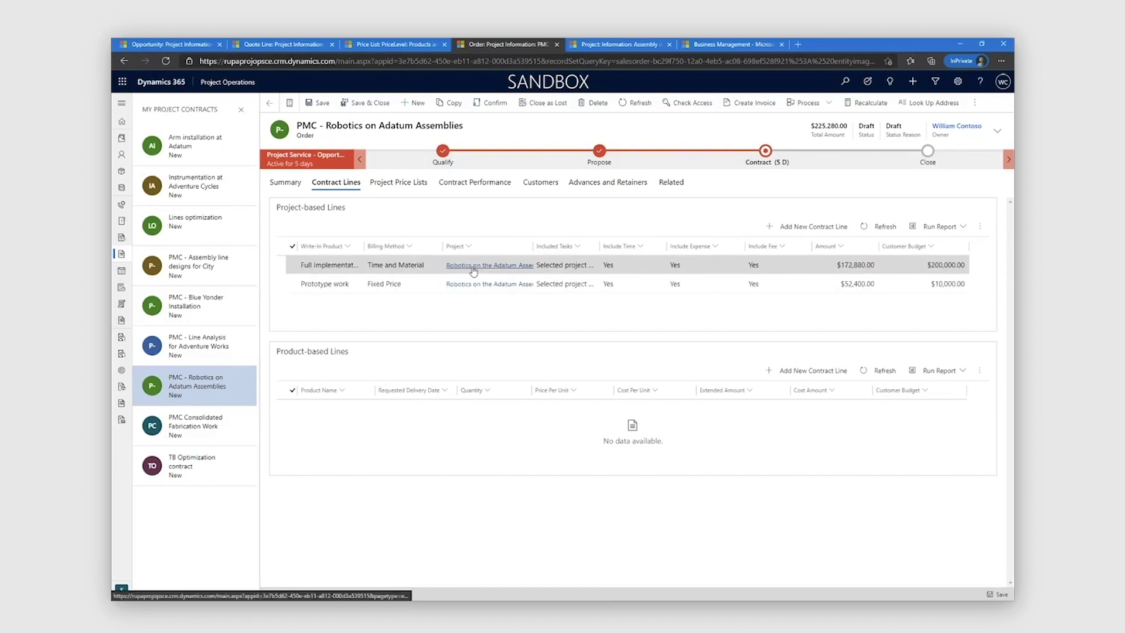
# Step: View the chargeable tasks of the Prototype work and Full Implementation contract lines, plus the general details of the Full Implementation line
pyautogui.doubleClick(407, 286)
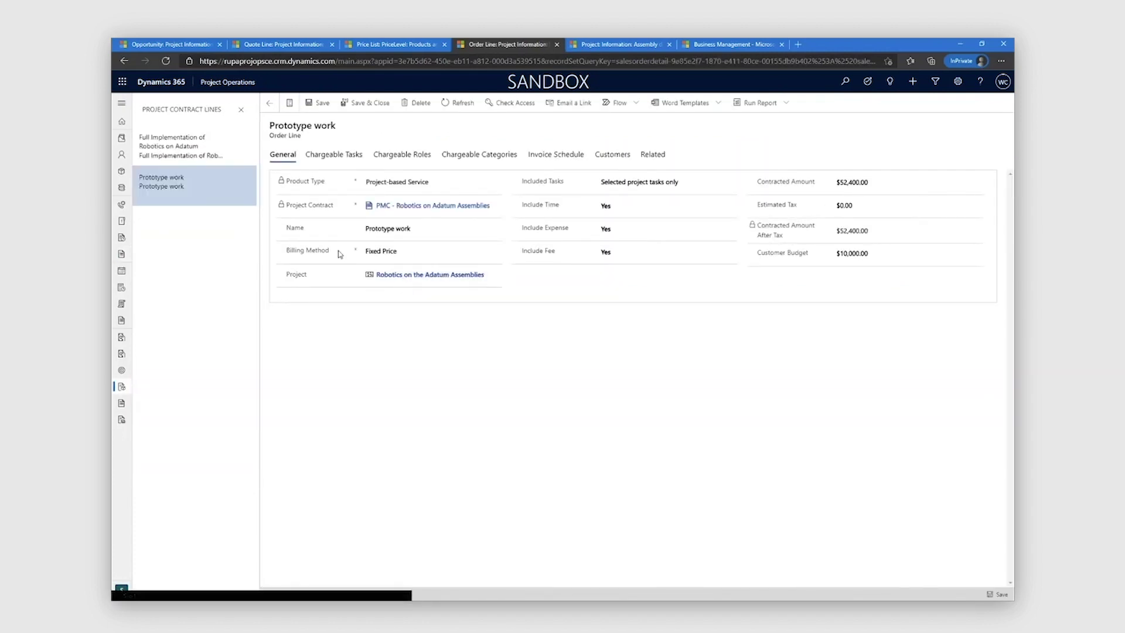
pyautogui.click(330, 155)
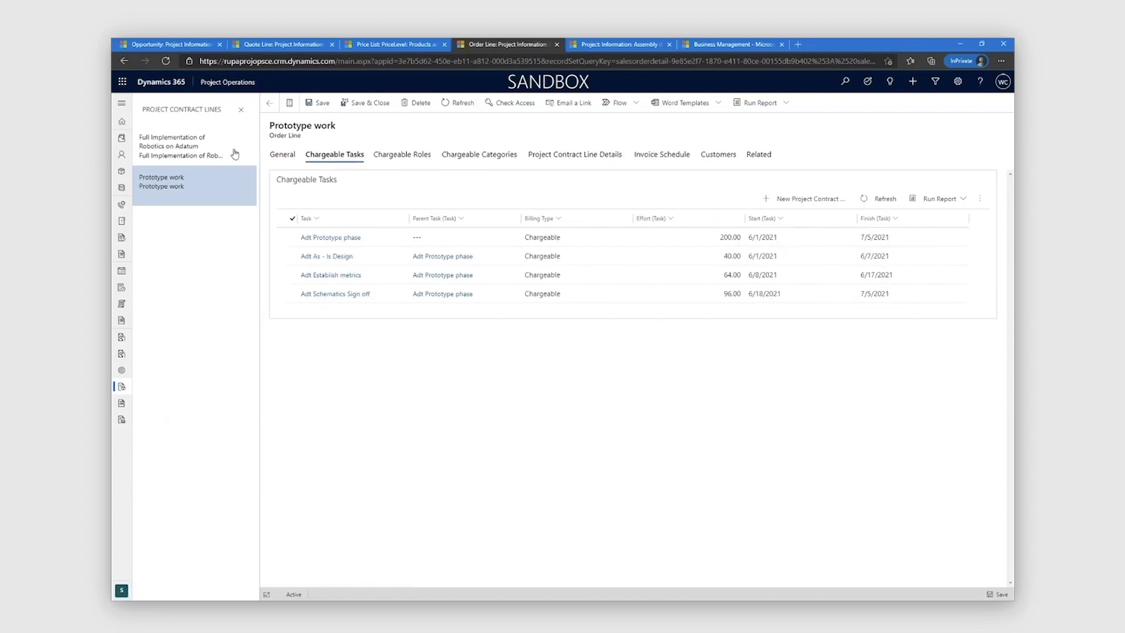
pyautogui.click(201, 154)
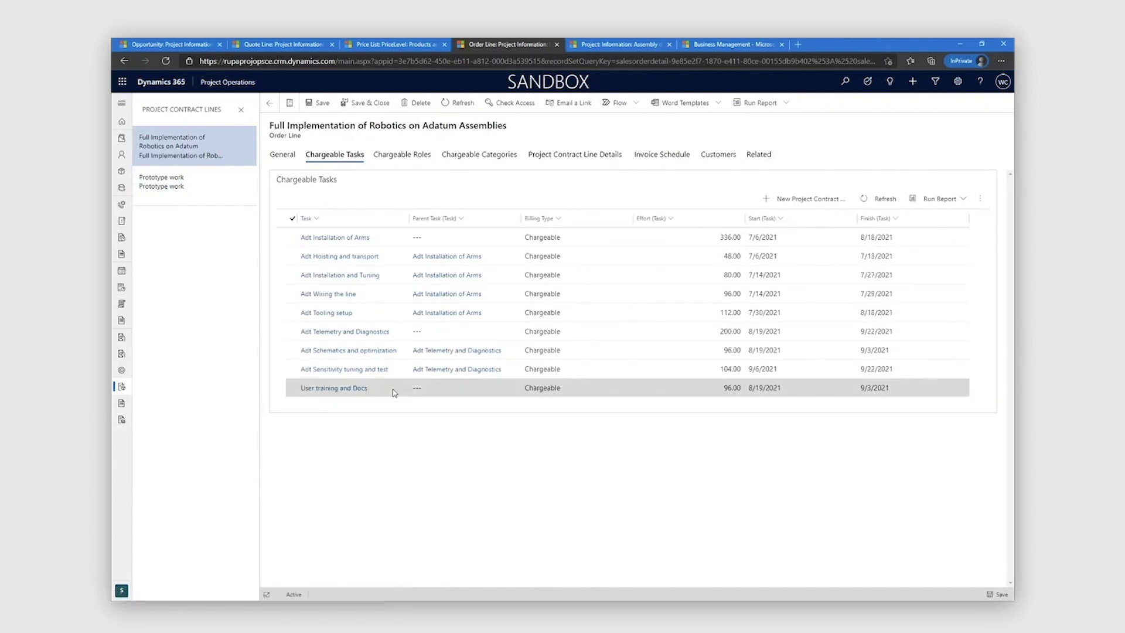
pyautogui.click(287, 164)
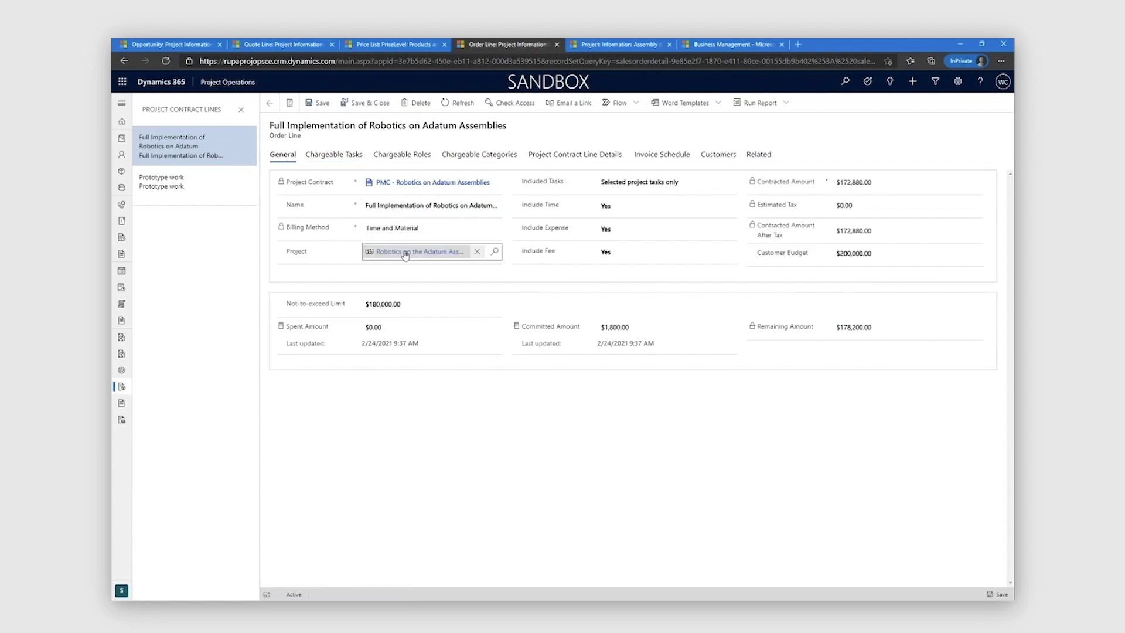
# Step: Open the contract line's linked Robotics on the Adatum Assemblies project and view its tasks and task billing setup
pyautogui.click(405, 252)
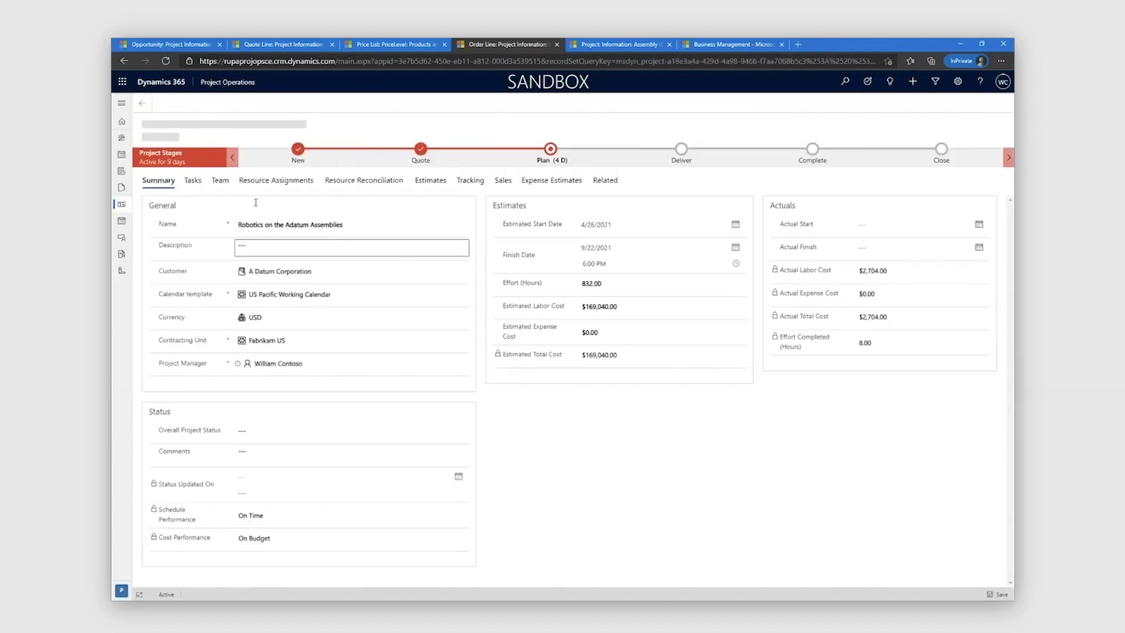
pyautogui.click(195, 184)
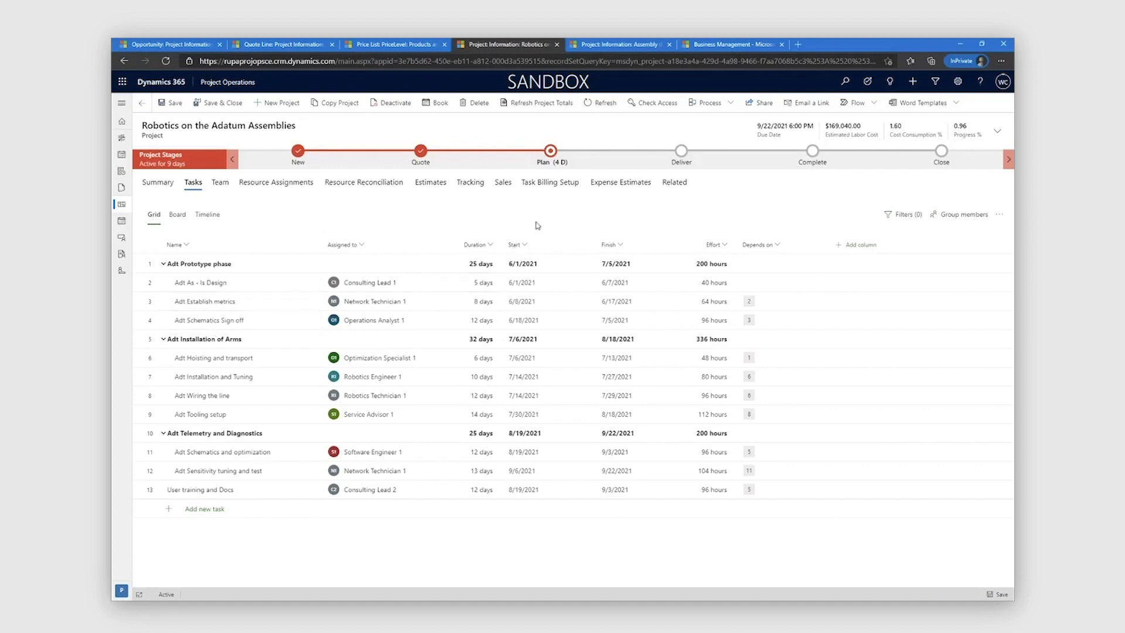
pyautogui.click(550, 189)
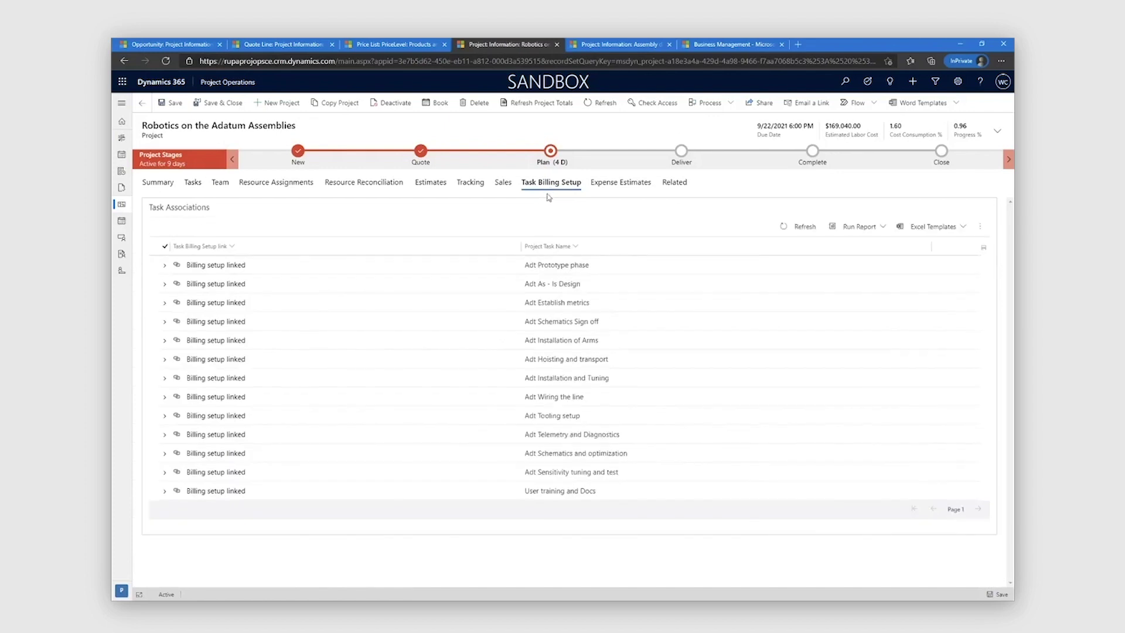
# Step: Expand the task billing setup of Adt Prototype phase and examine its linked contract line's billing details
pyautogui.click(165, 267)
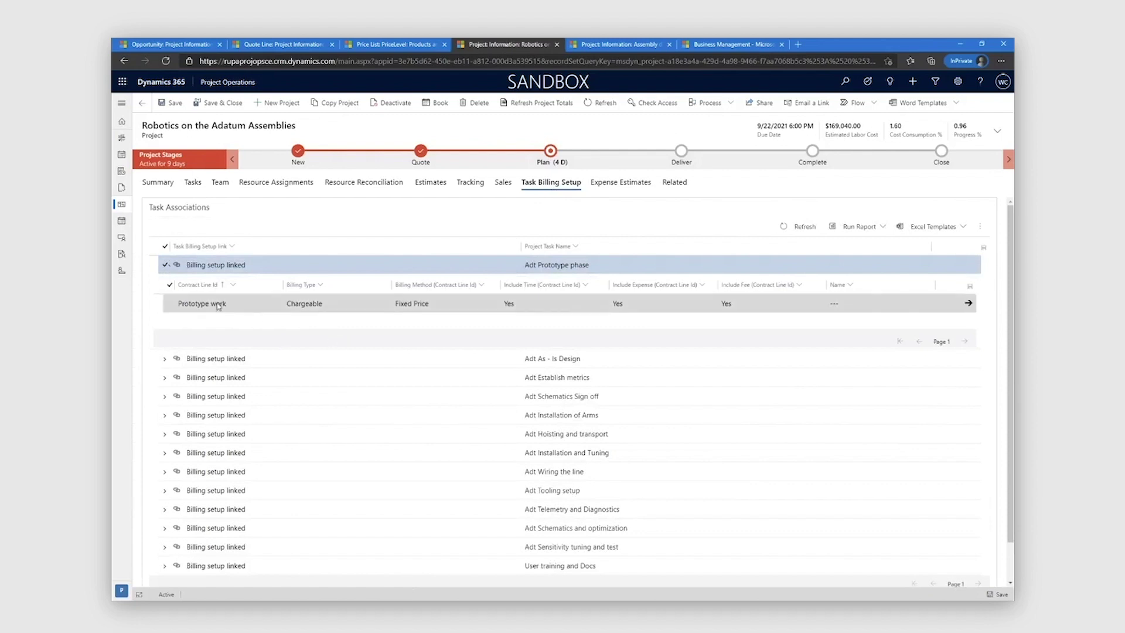
pyautogui.doubleClick(321, 309)
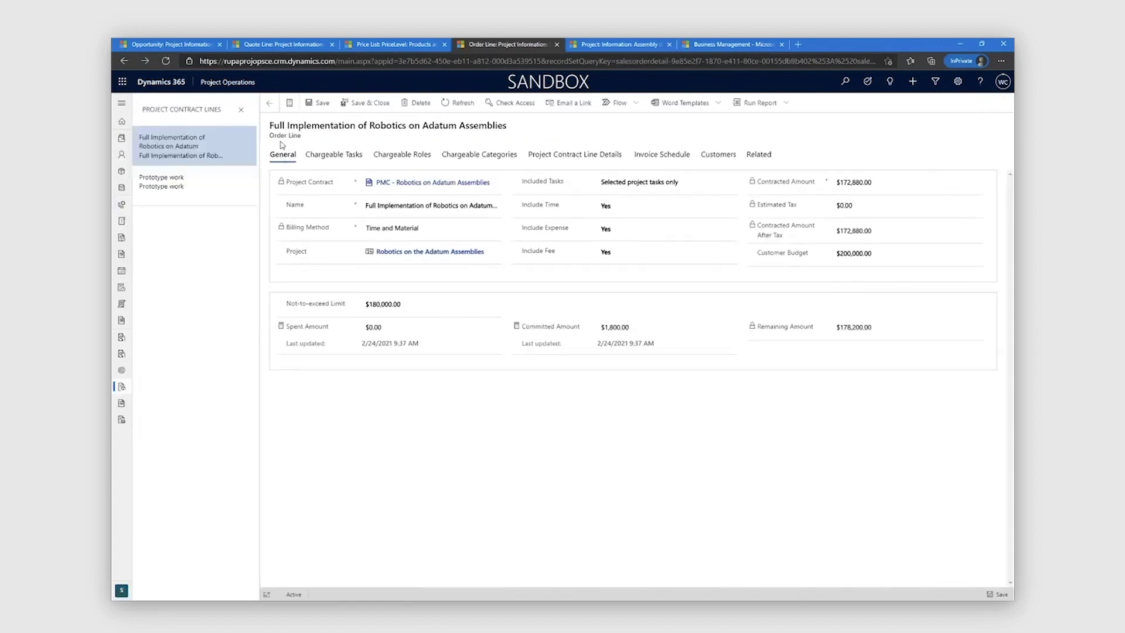
# Step: Return to the project contracts and review the summary and contract lines of the PMC Consolidated Fabrication Work order
pyautogui.click(274, 109)
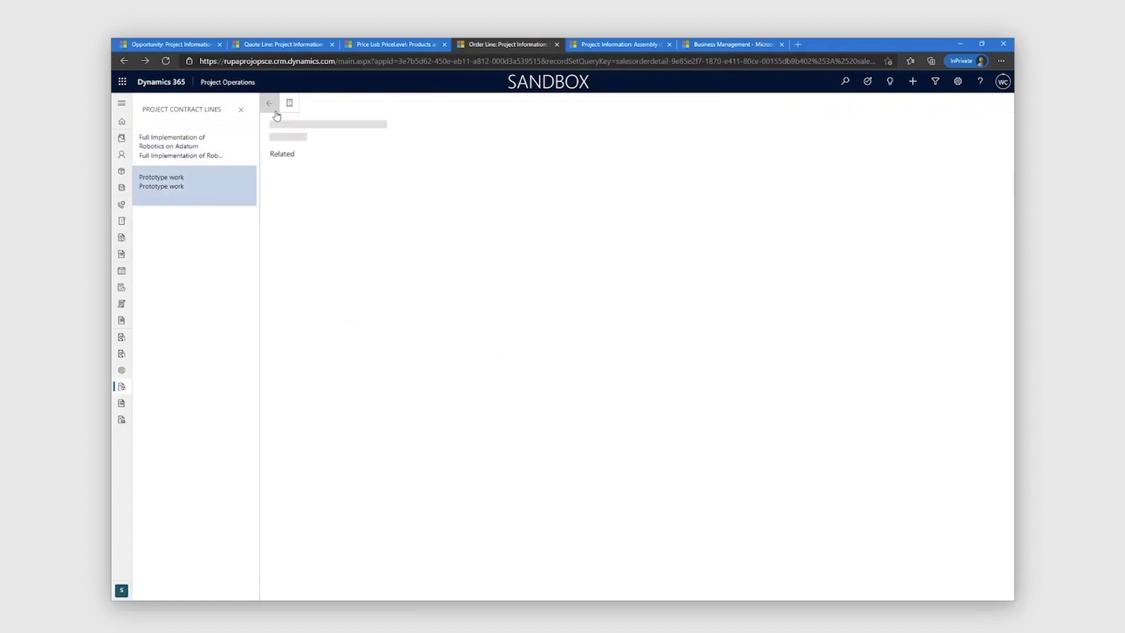
pyautogui.click(273, 105)
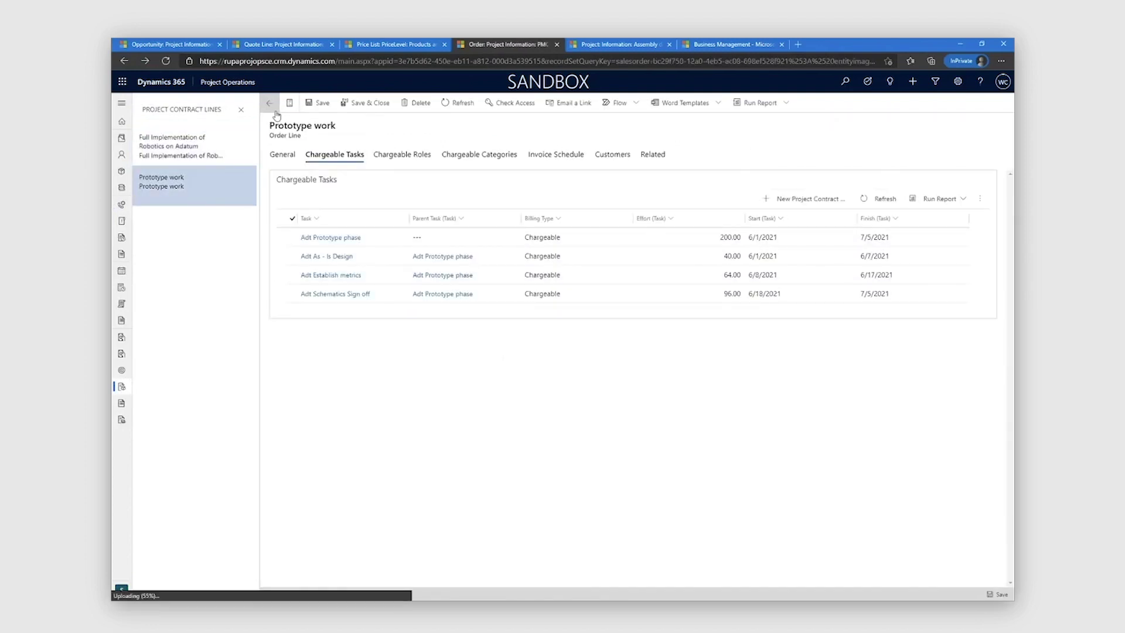
pyautogui.click(227, 438)
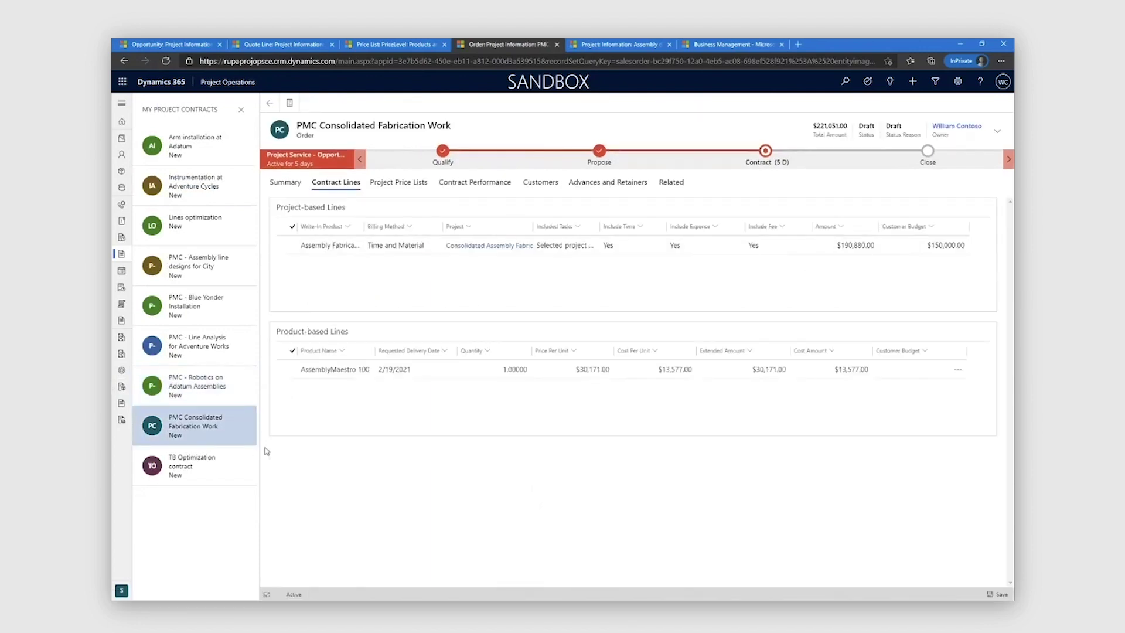
pyautogui.click(286, 182)
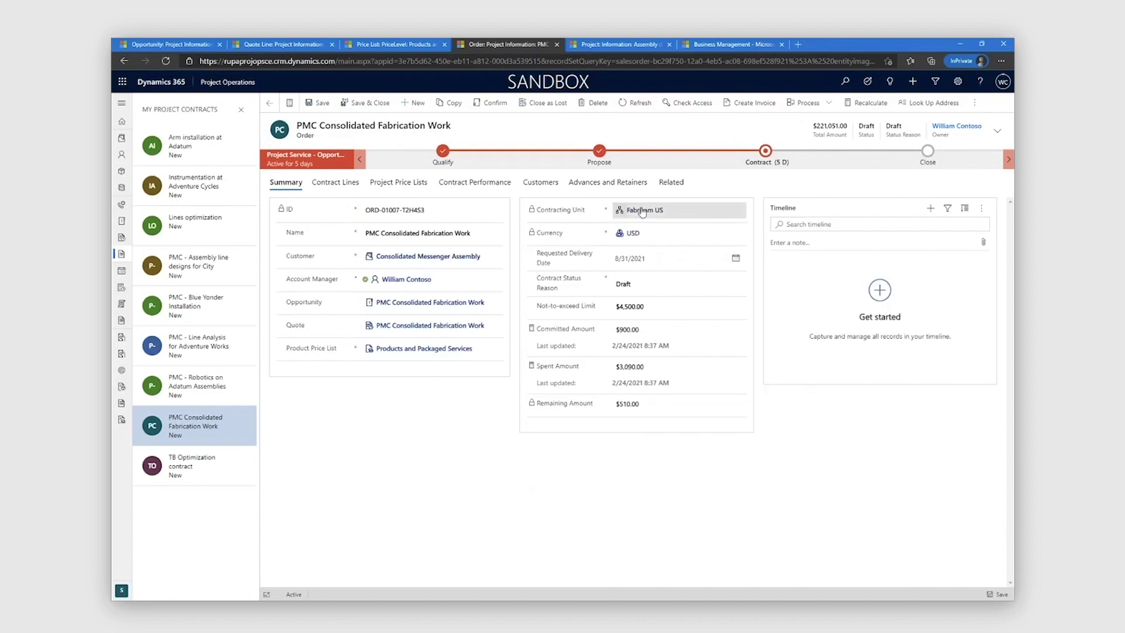
pyautogui.click(315, 187)
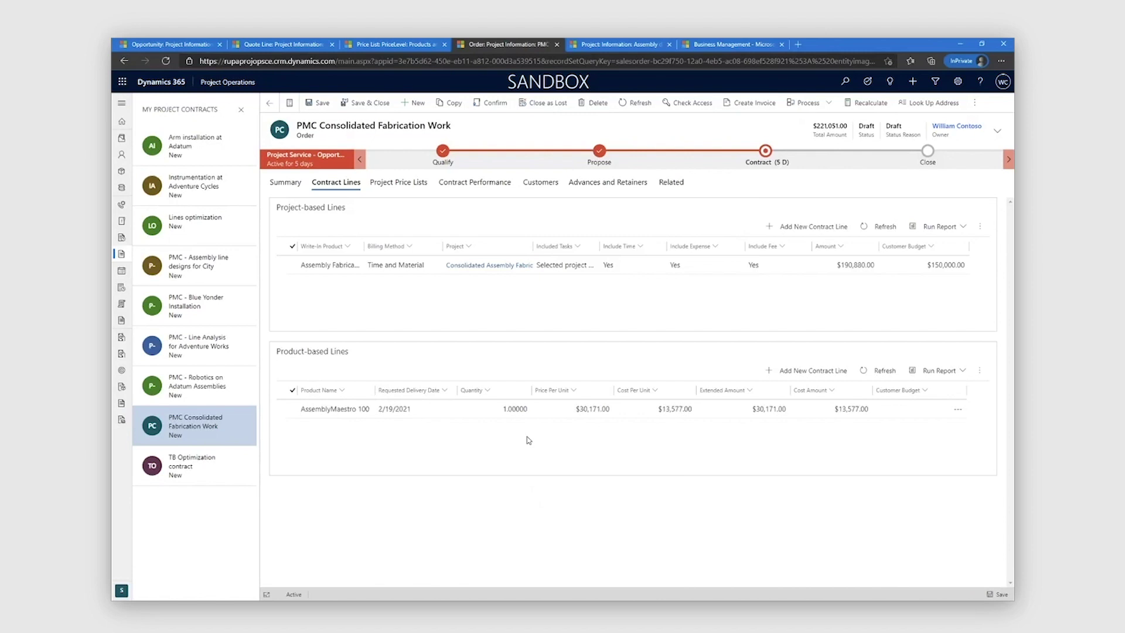
# Step: View the contract's advances and retainers, inspect the retainer schedule options and available invoice frequencies, and dismiss them without creating a schedule
pyautogui.click(620, 194)
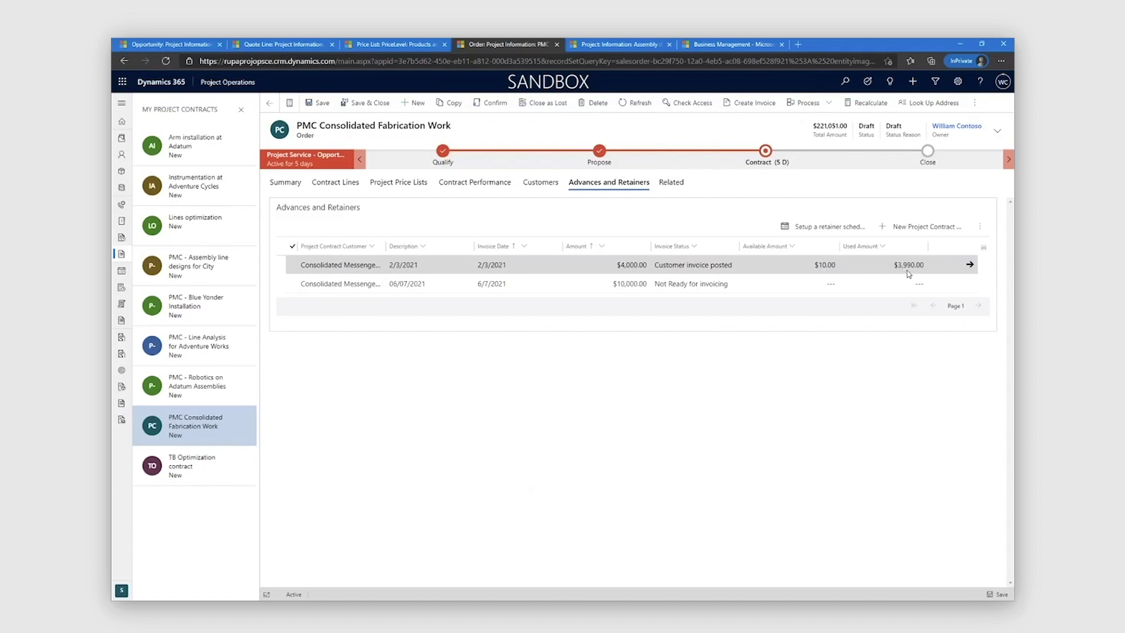
pyautogui.click(818, 234)
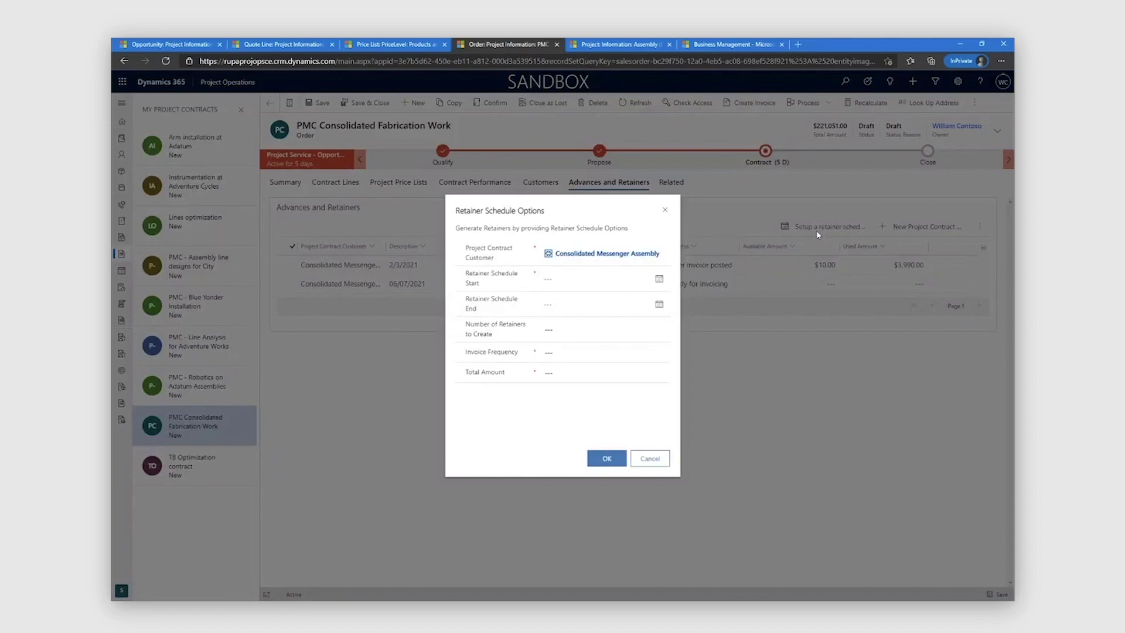
pyautogui.click(656, 352)
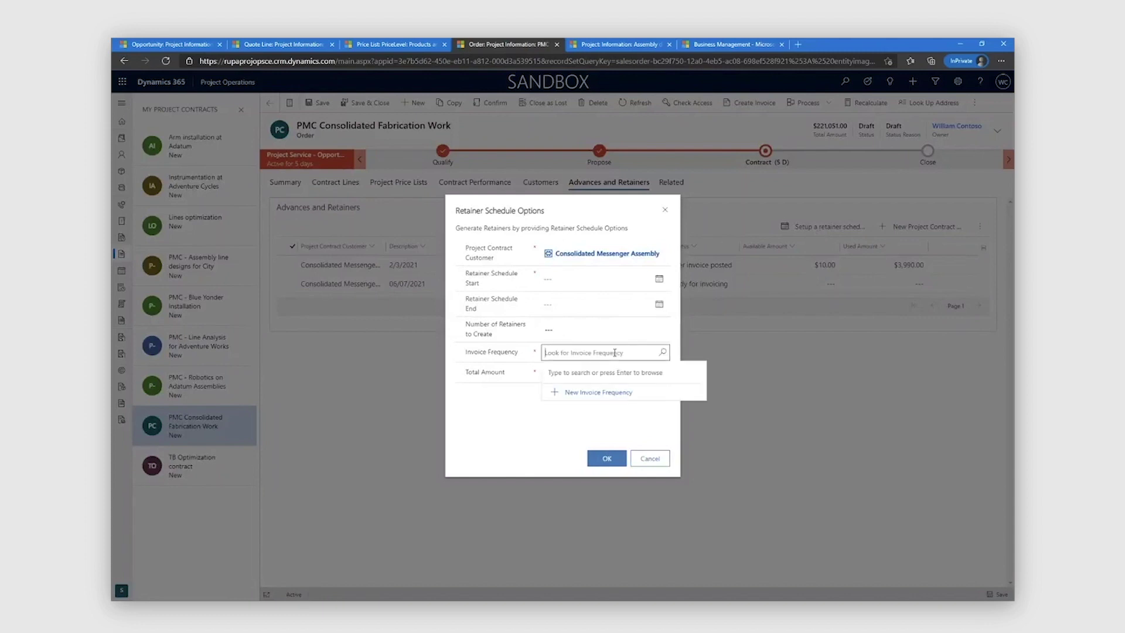
pyautogui.click(663, 351)
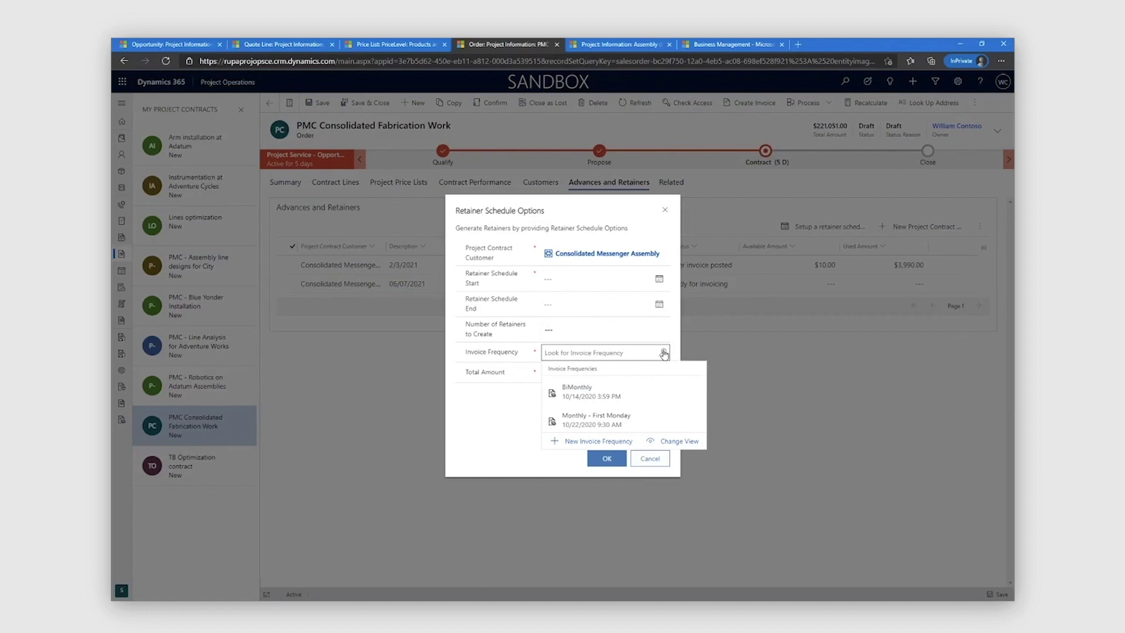
pyautogui.click(641, 463)
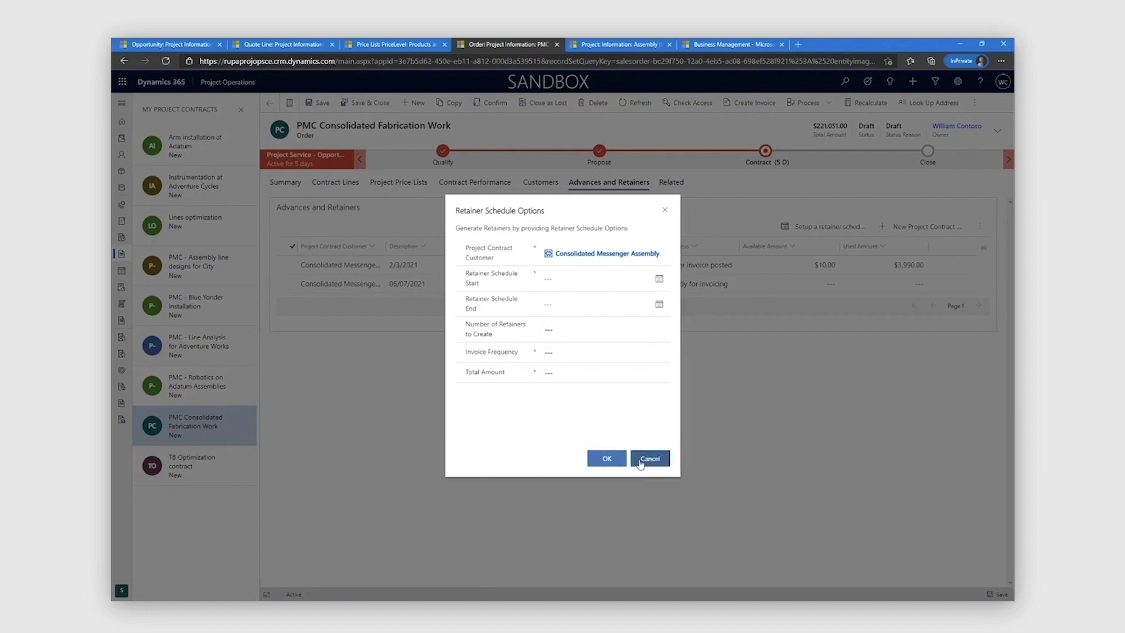
pyautogui.click(640, 462)
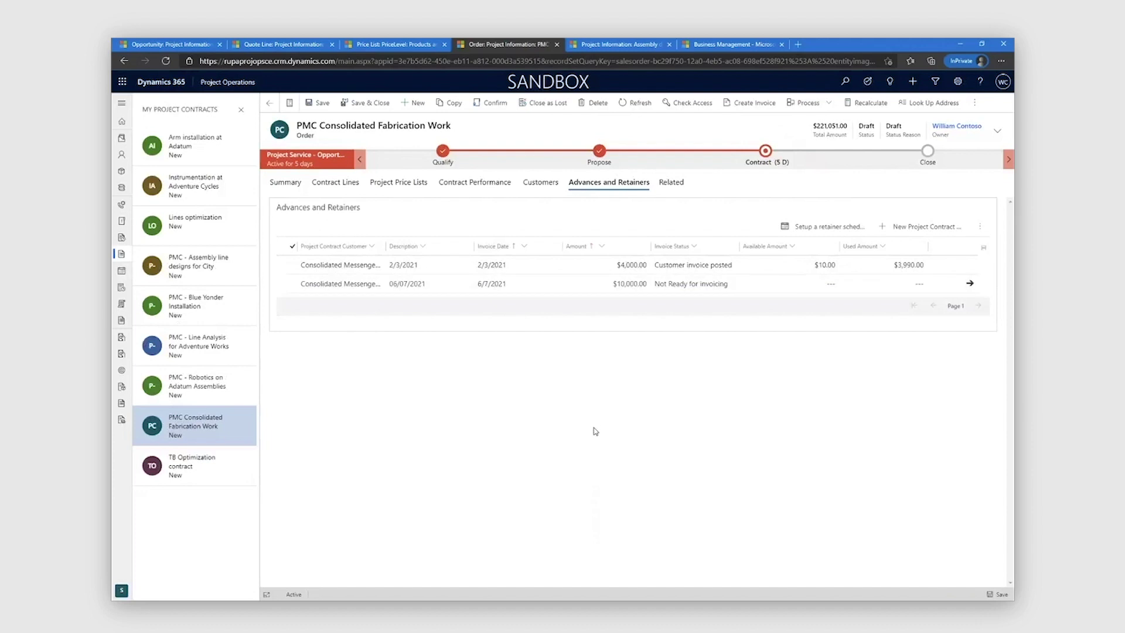